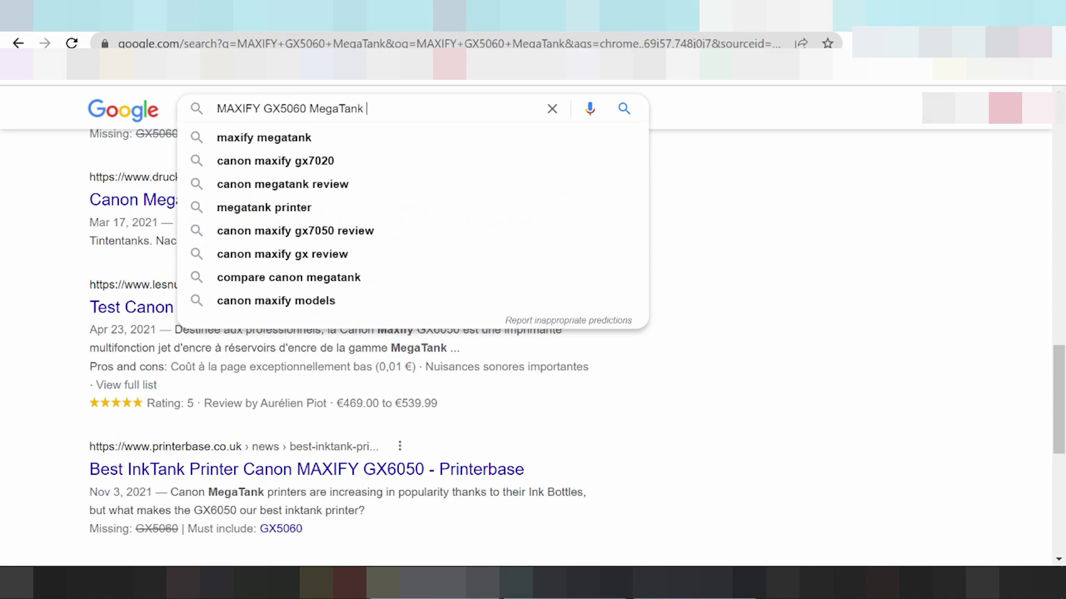
Search Google for "MAXIFY GX5060 MegaTank driver download" and look through the results.
text(download)
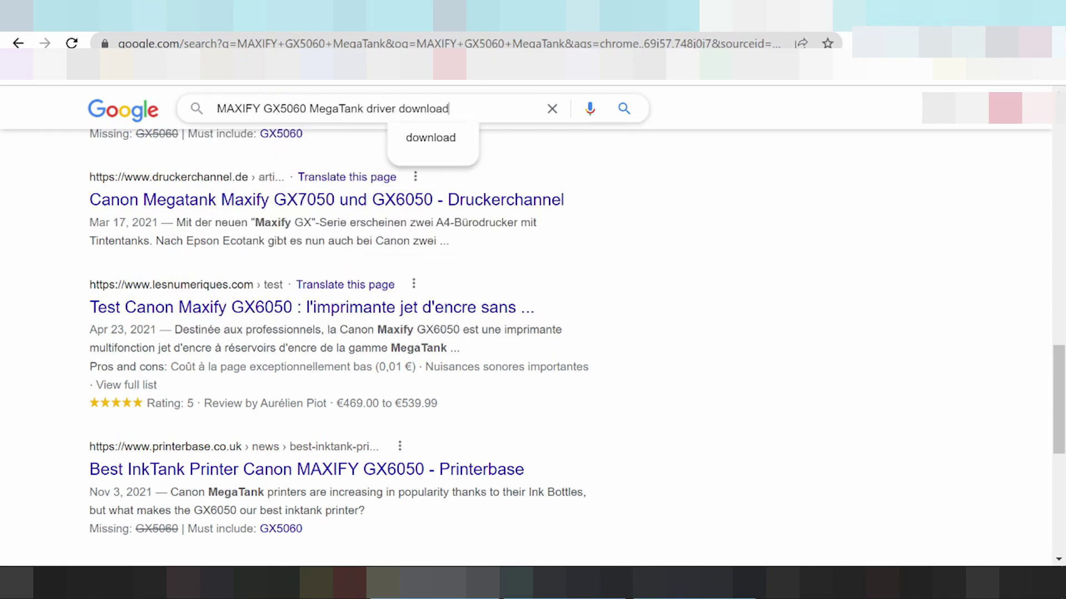
key(Return)
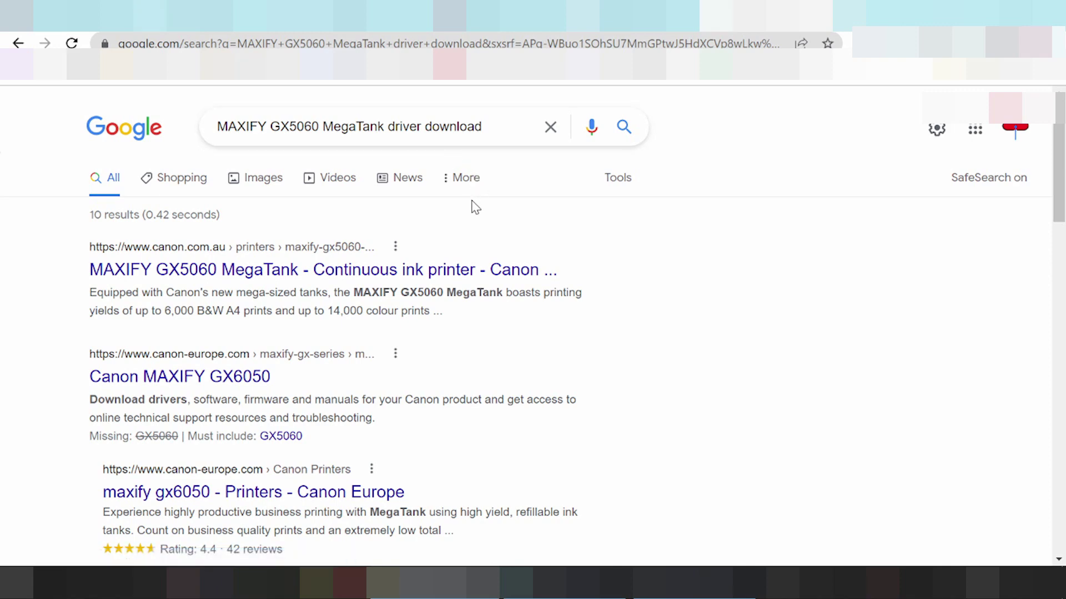
scroll(466, 214, down, 2)
scroll(466, 217, down, 3)
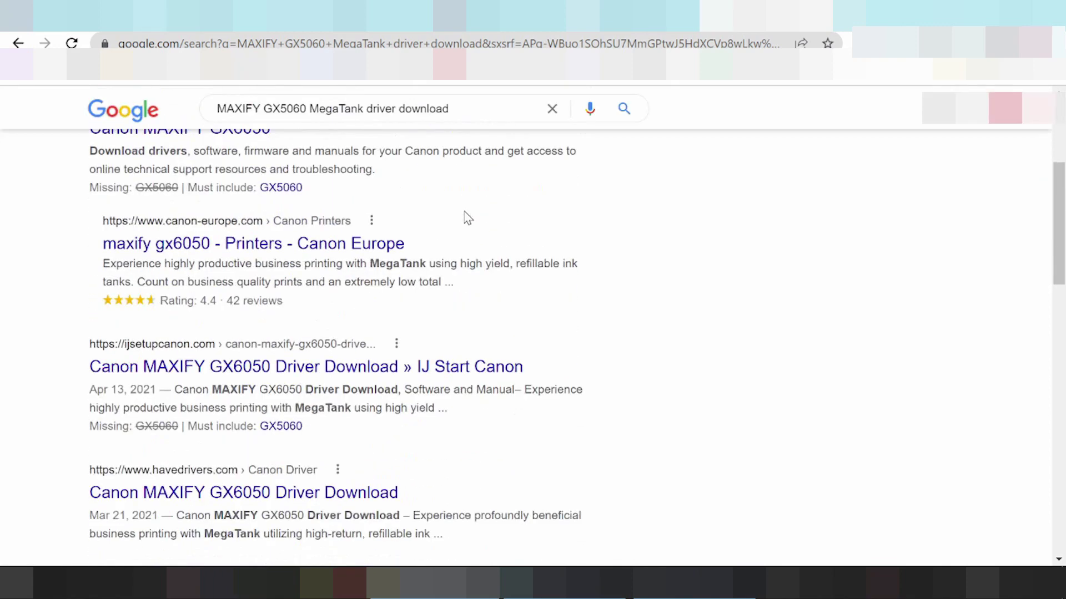
scroll(469, 225, up, 5)
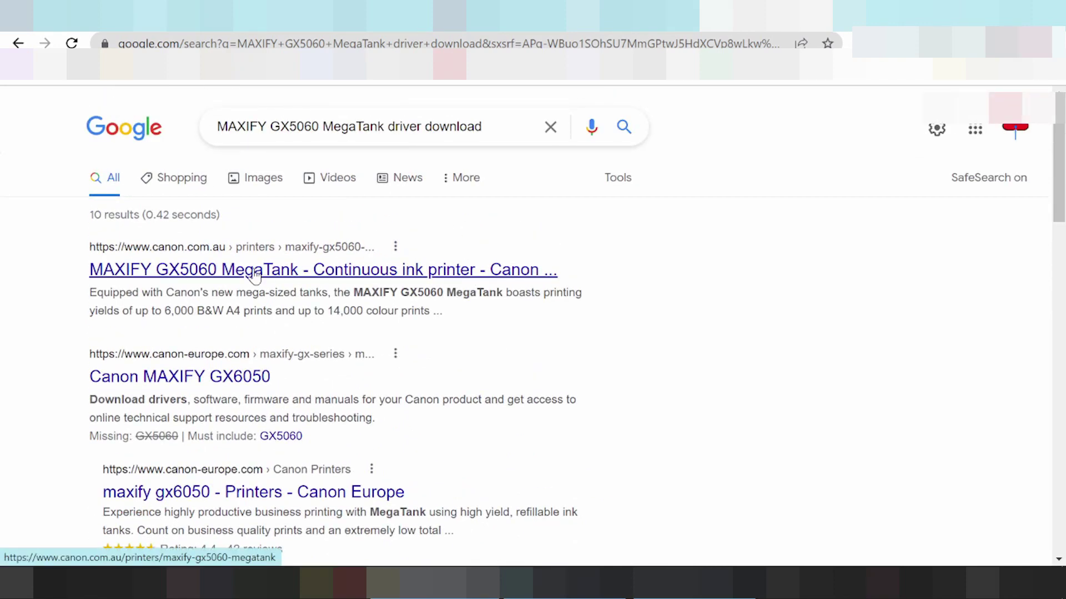
Open the Canon Australia result for the MAXIFY GX5060 MegaTank and check the site's support options.
click(256, 271)
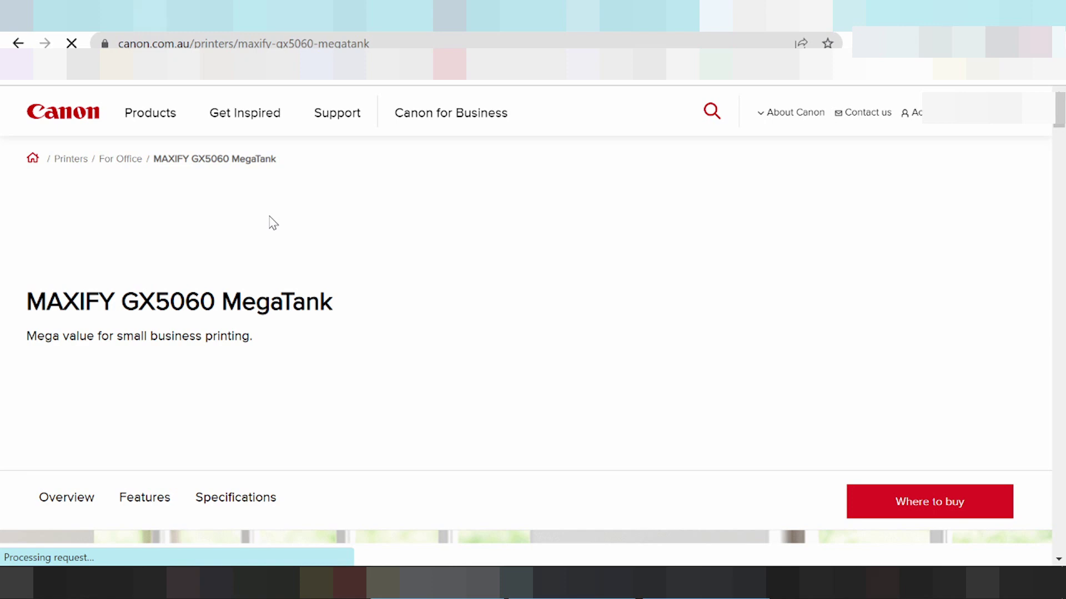
scroll(457, 207, down, 6)
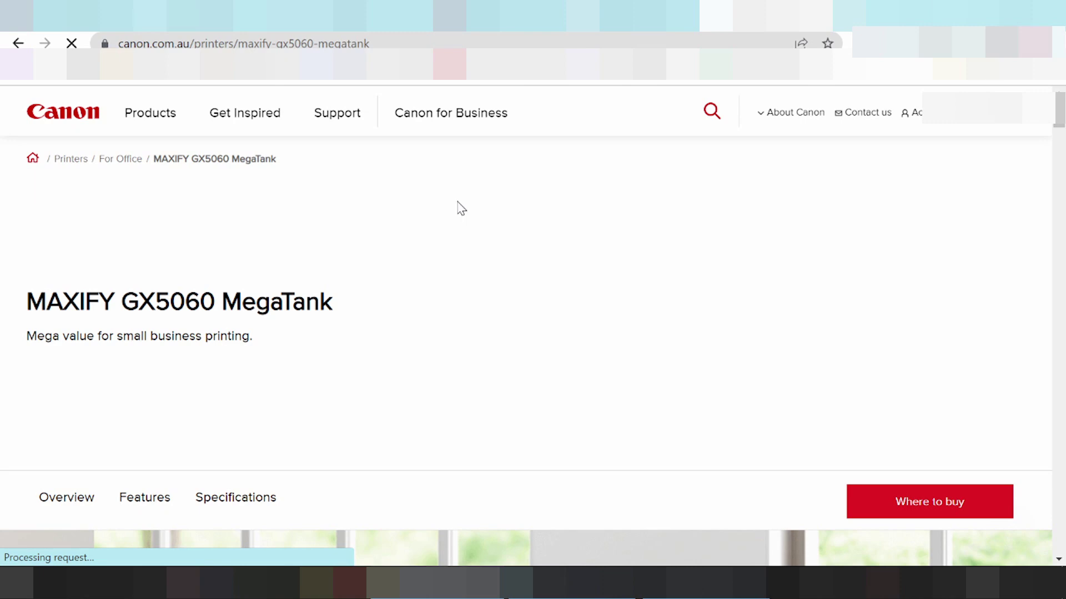
click(329, 118)
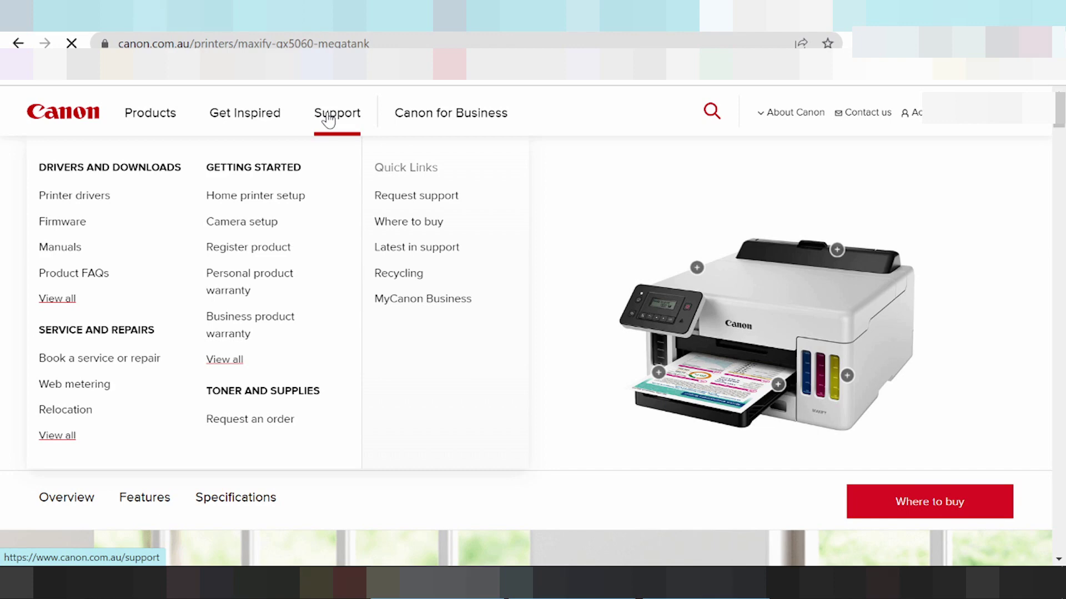
scroll(197, 216, down, 15)
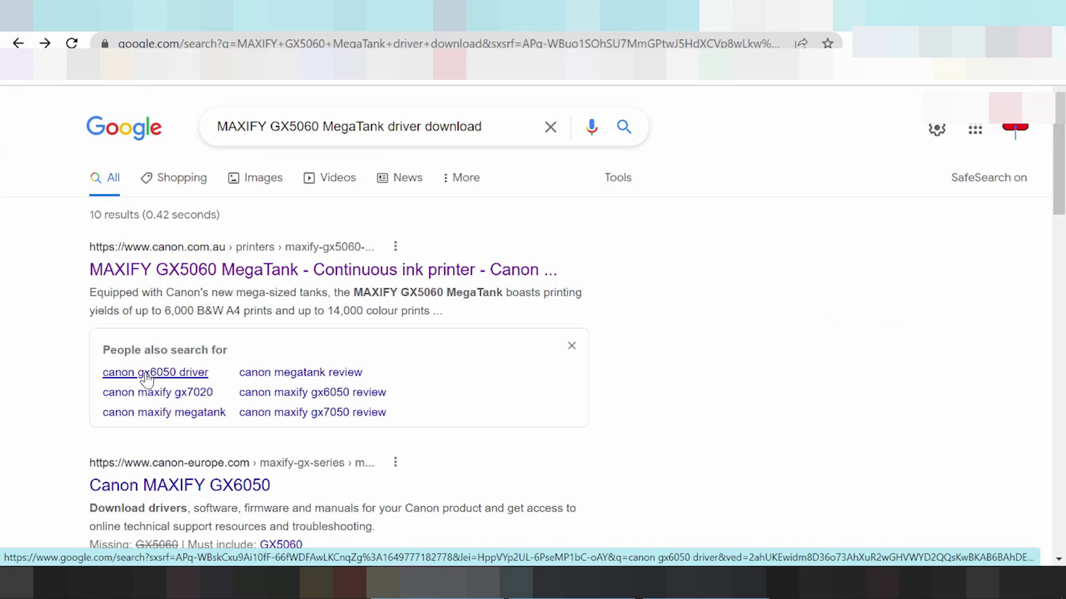
Run the related search "canon gx6050 driver" and open the Canon Europe support page for the MAXIFY GX6050.
click(146, 375)
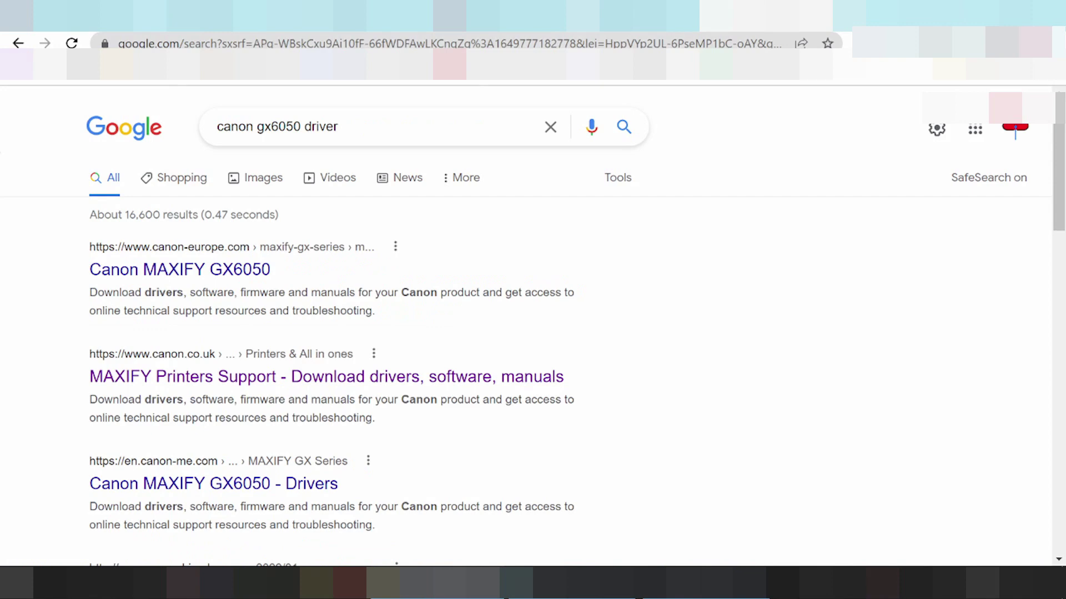
click(147, 272)
scroll(202, 304, down, 4)
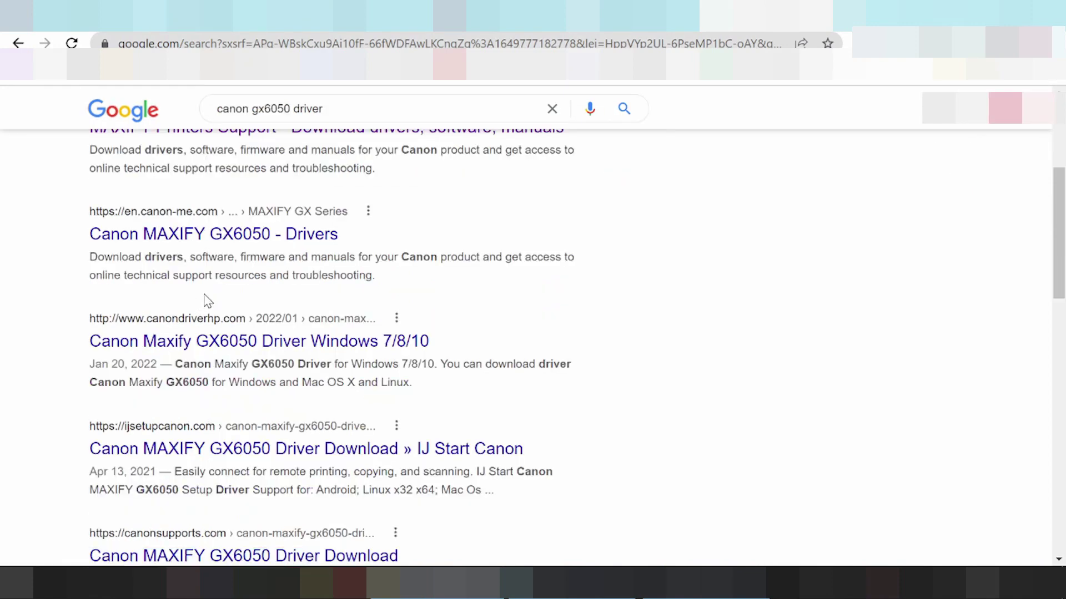
scroll(217, 293, down, 5)
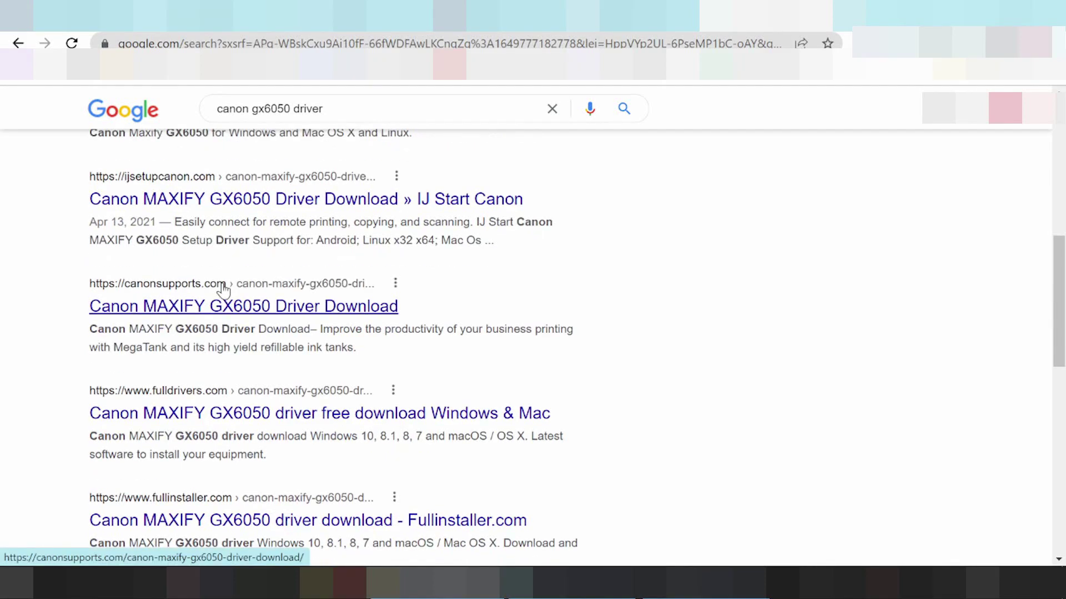
scroll(222, 289, down, 6)
scroll(229, 280, up, 15)
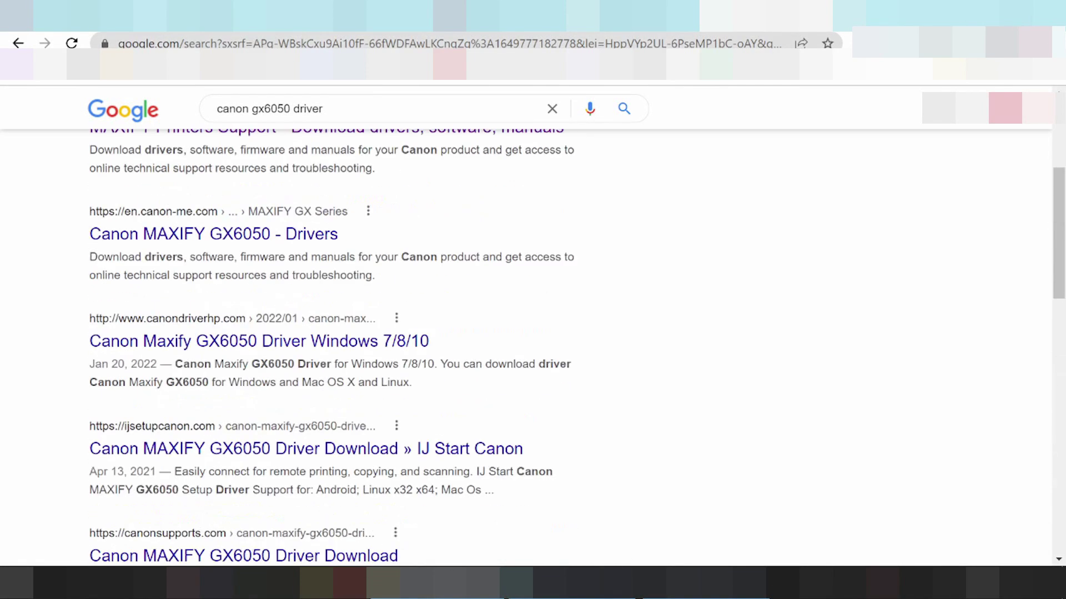
click(227, 271)
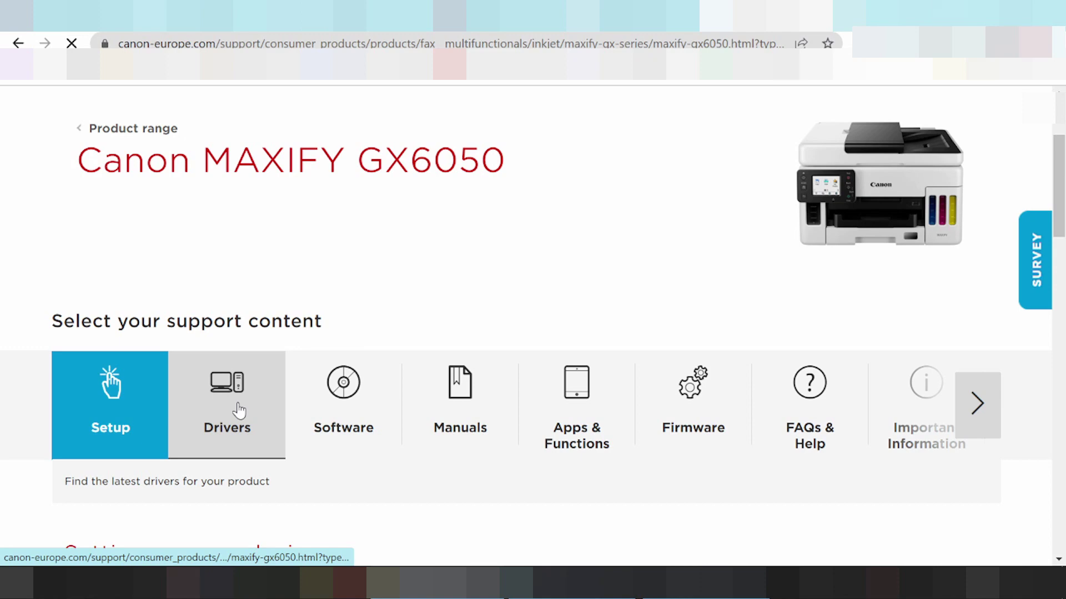
Show the drivers for the Canon MAXIFY GX6050 and set the operating system to Windows 11.
click(239, 411)
click(222, 334)
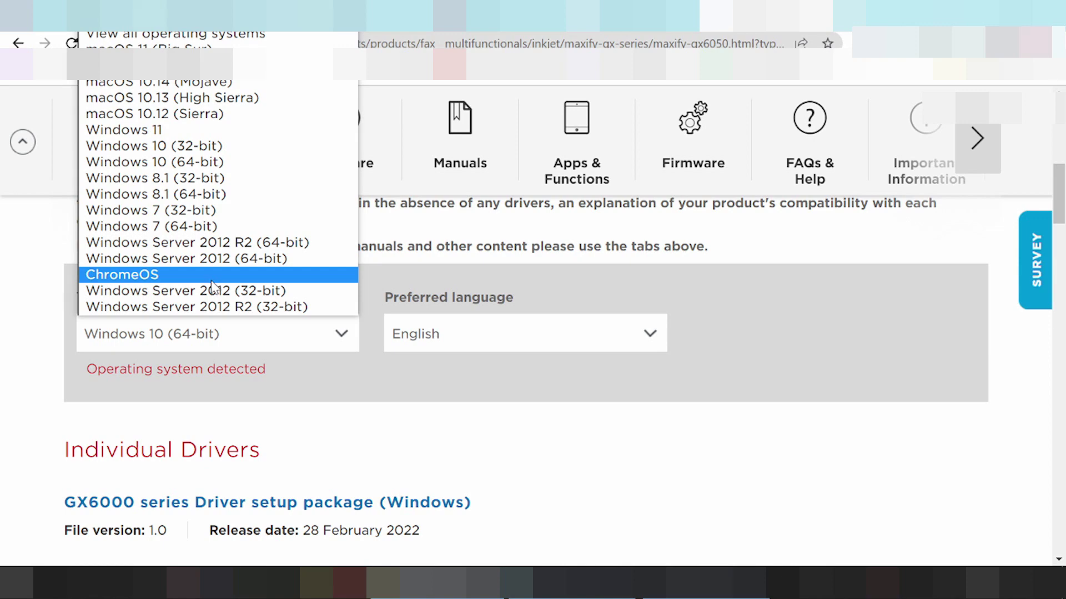
click(162, 135)
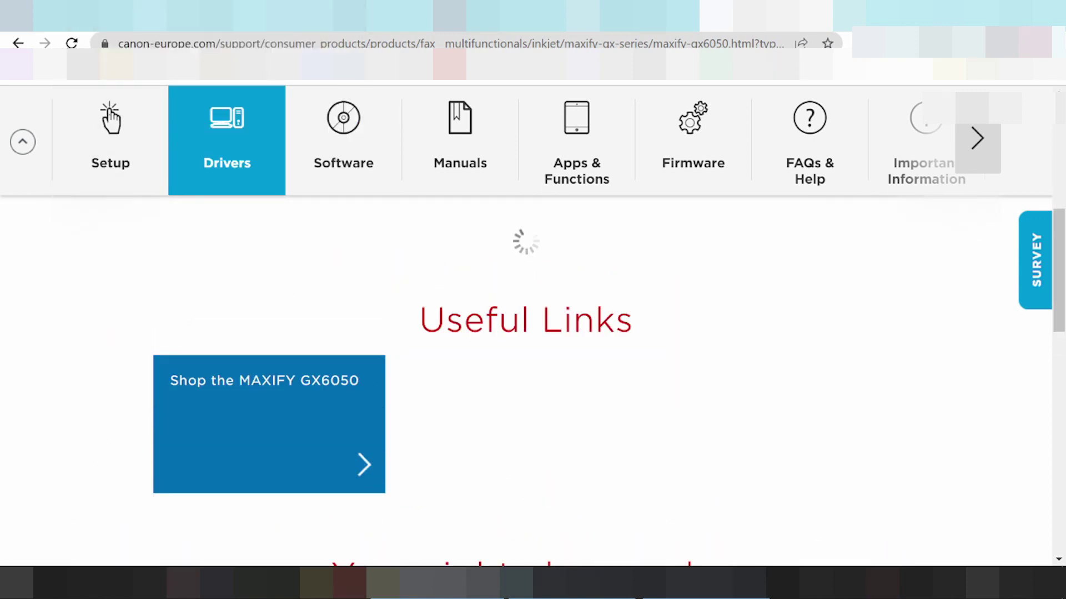
scroll(453, 317, up, 2)
scroll(453, 325, down, 6)
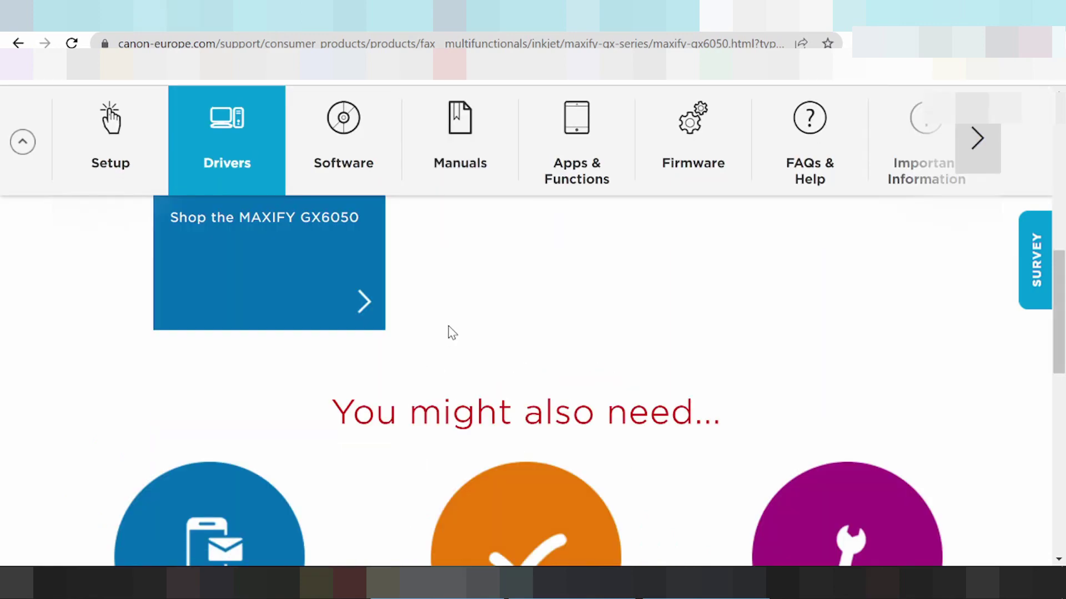
scroll(450, 333, up, 1)
scroll(450, 333, down, 1)
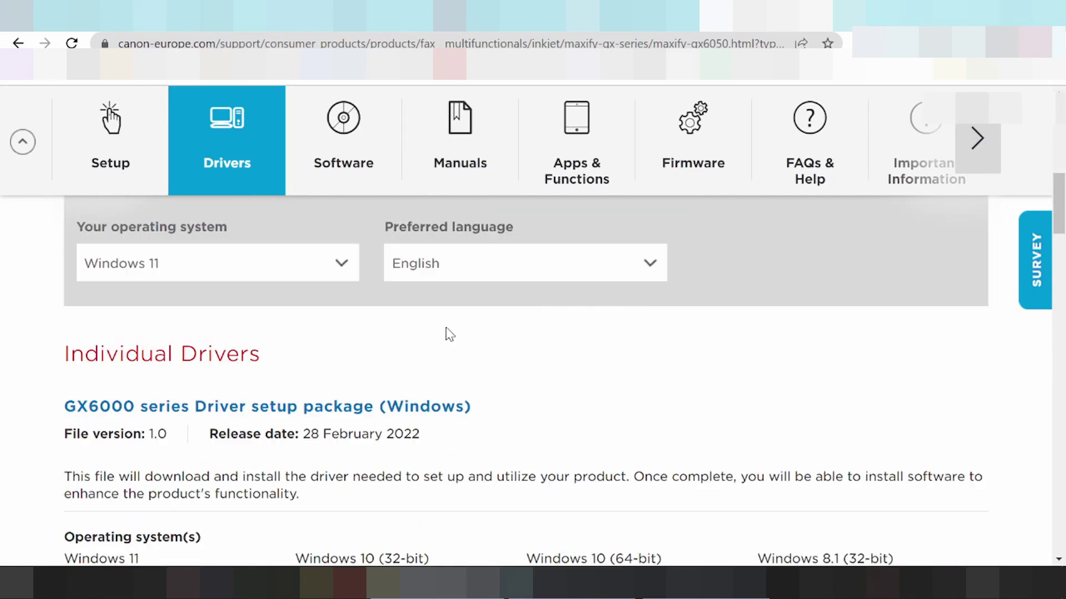
Examine the supported operating systems and languages of the GX6000 series Driver setup package (Windows).
scroll(333, 373, down, 1)
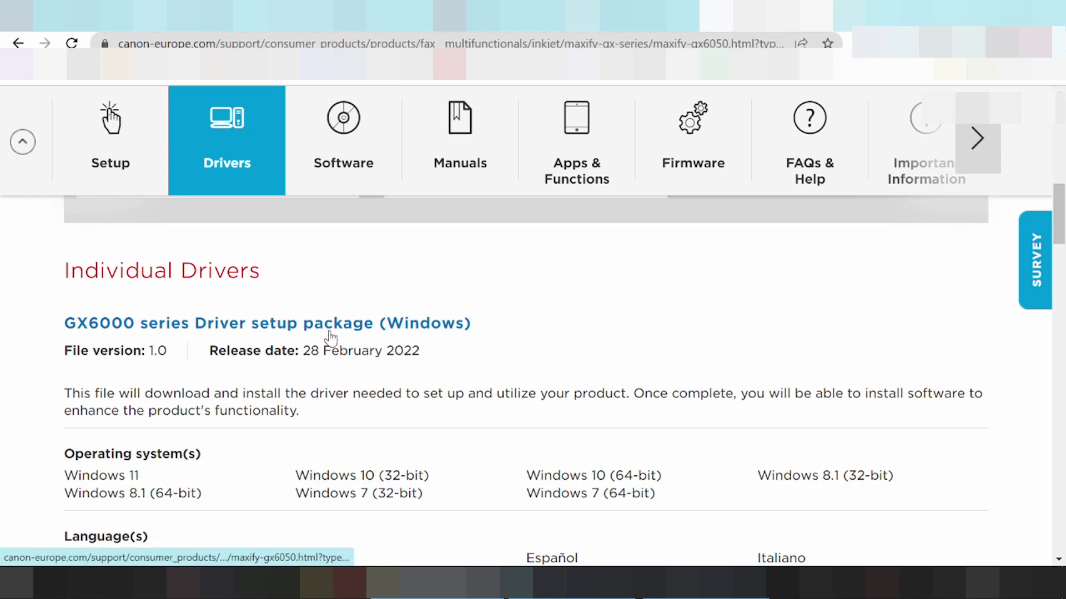
scroll(328, 333, down, 1)
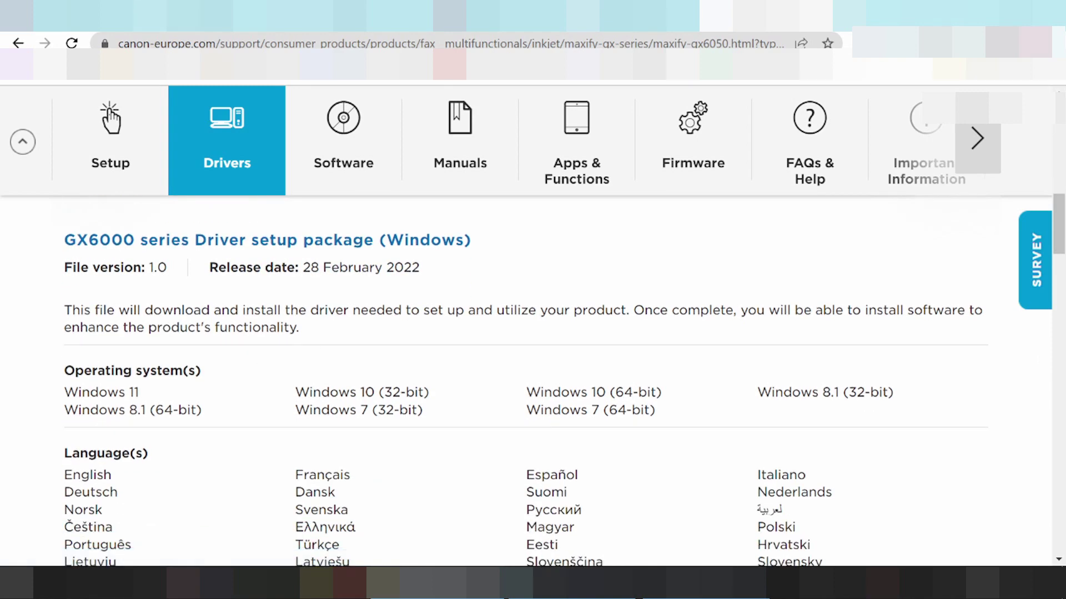
drag(65, 370, 764, 413)
click(148, 389)
scroll(765, 413, down, 2)
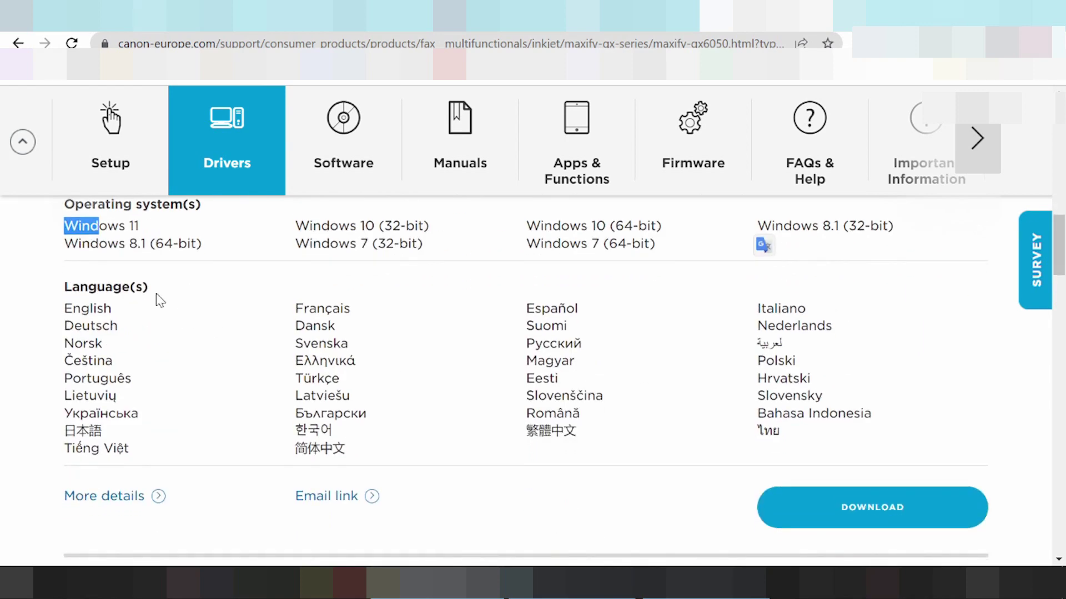
drag(105, 287, 149, 287)
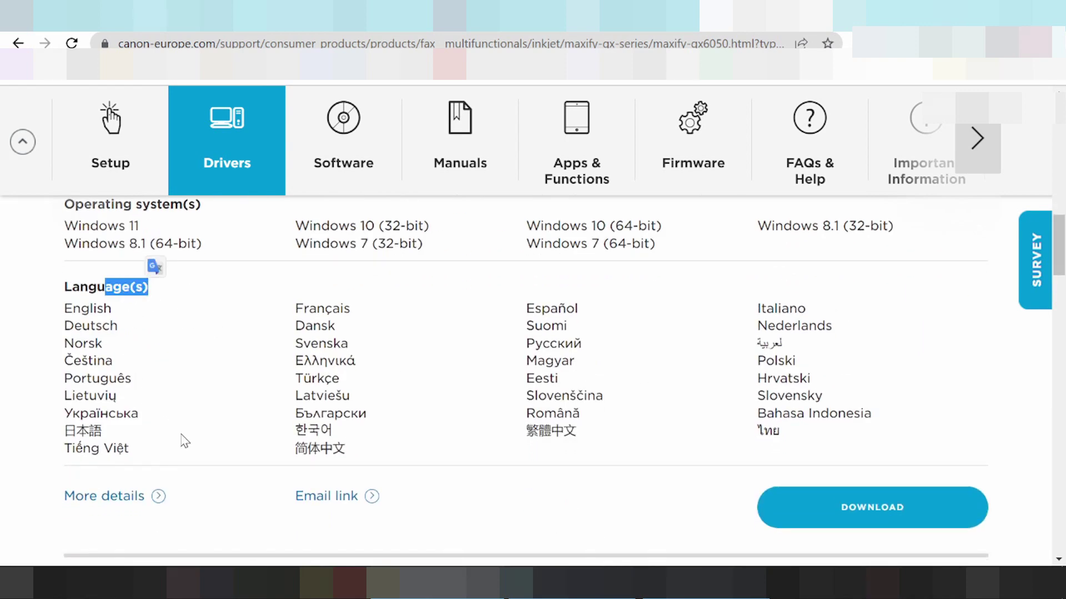
scroll(310, 367, down, 1)
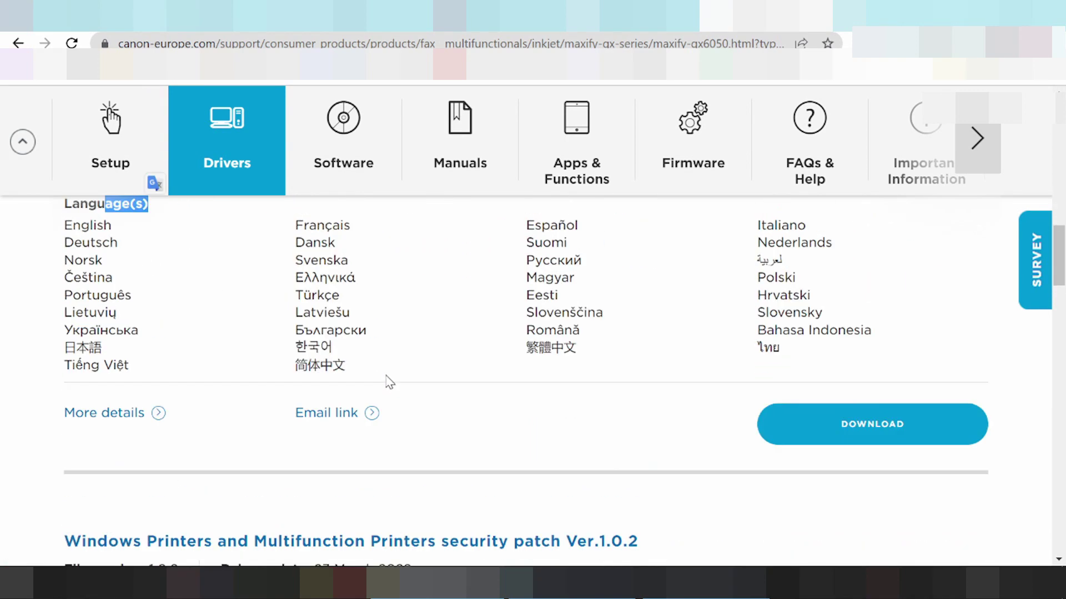
scroll(389, 381, down, 2)
scroll(387, 381, up, 6)
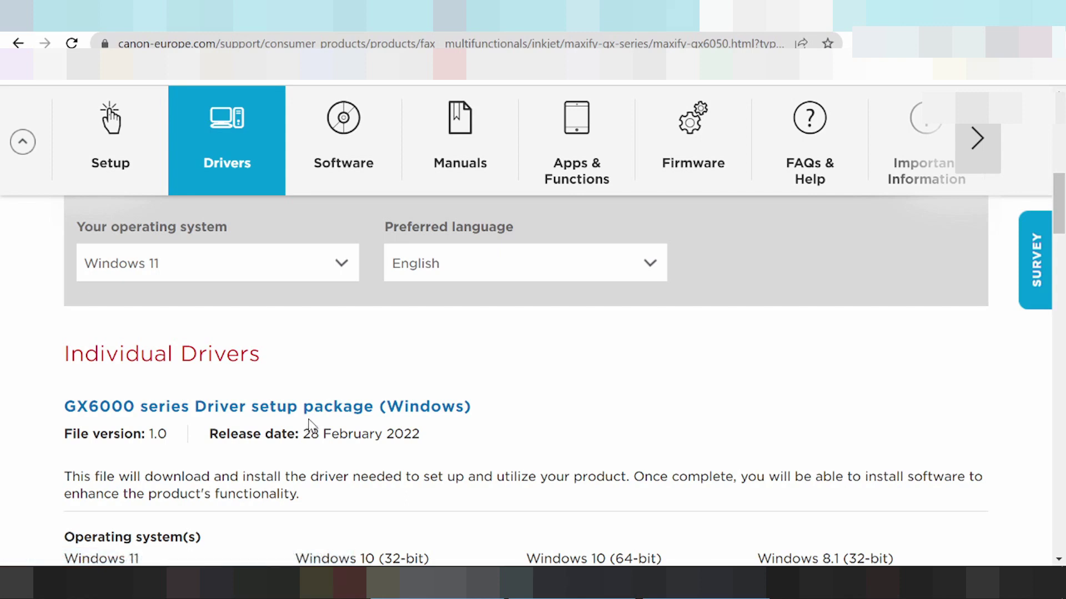
Check the printer model on the page and the release date of the GX6000 series Driver setup package.
scroll(411, 441, up, 15)
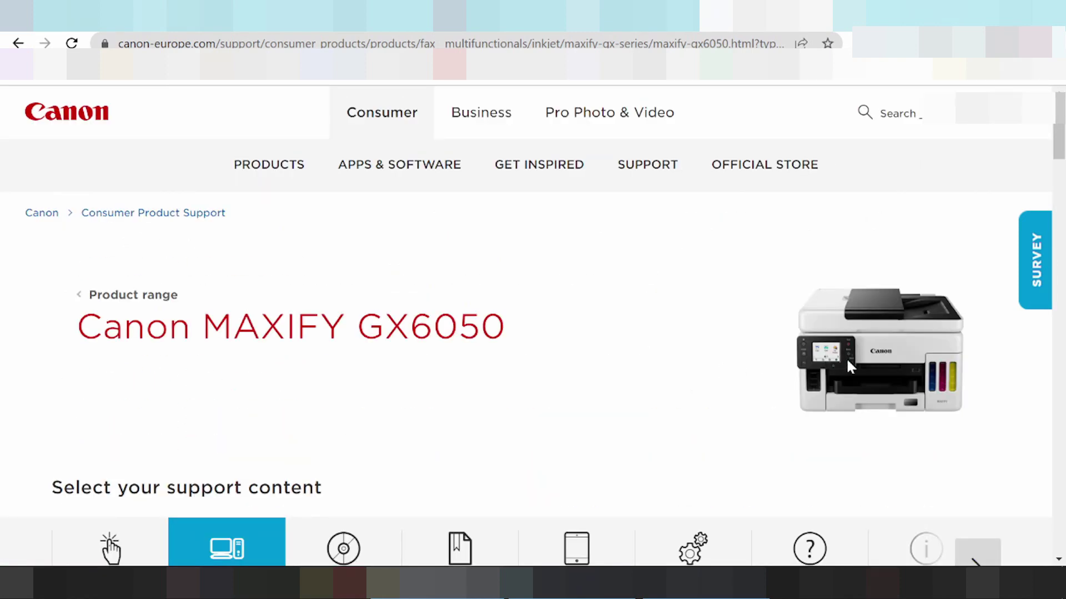
scroll(847, 361, down, 15)
scroll(399, 377, down, 2)
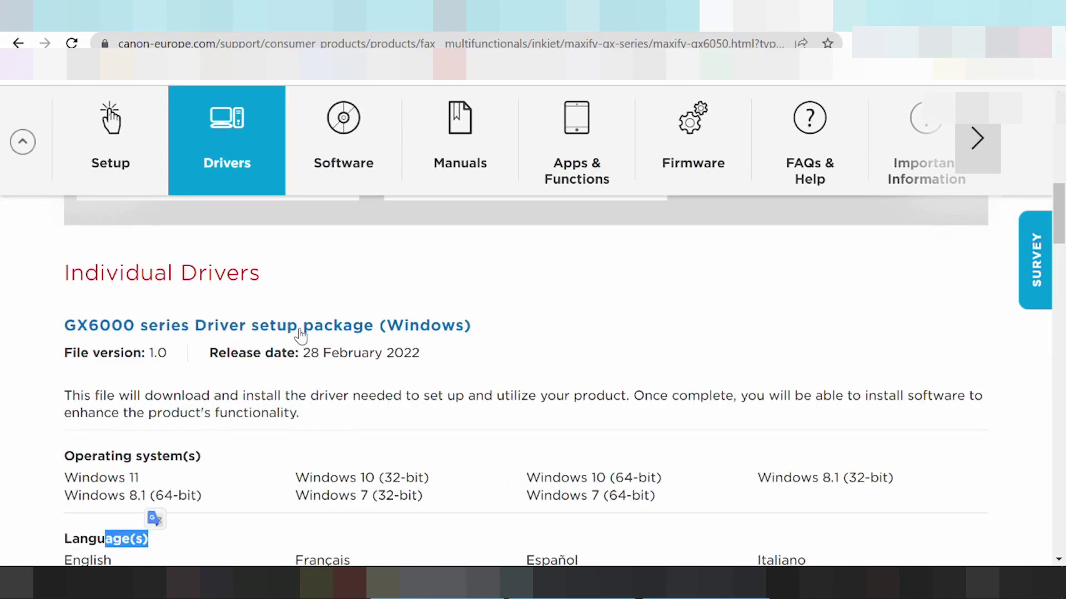
scroll(303, 336, down, 1)
scroll(301, 336, down, 1)
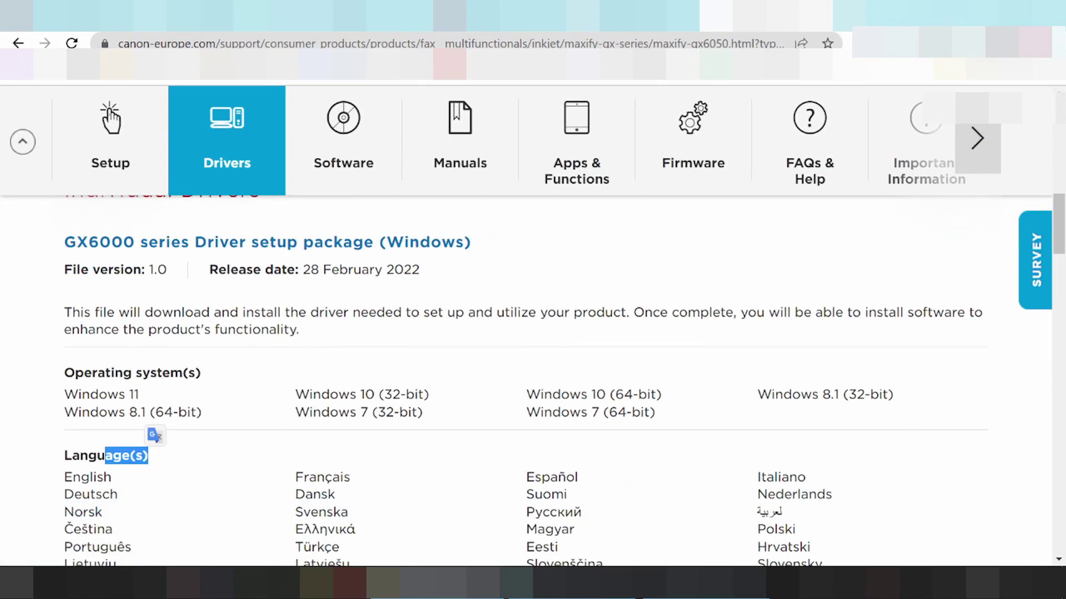
drag(303, 270, 403, 269)
click(407, 278)
scroll(410, 281, down, 2)
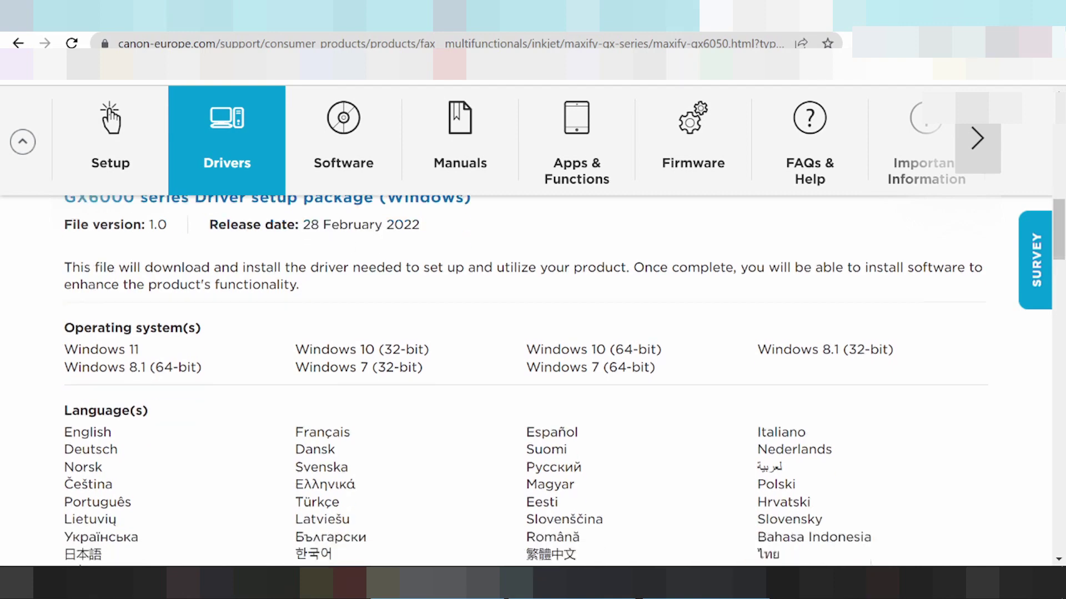
scroll(409, 281, up, 2)
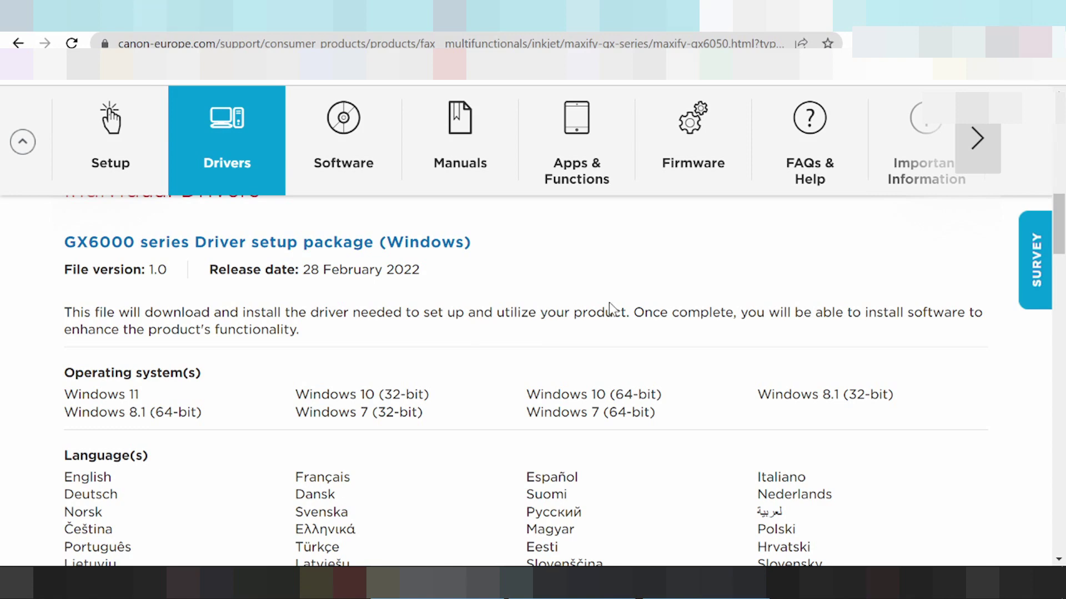
Review the Windows printers security patch Ver.1.0.2 and the GX6000 series MP Driver Ver.1.01, including its functionality and supported operating systems.
scroll(641, 306, down, 3)
scroll(630, 293, down, 4)
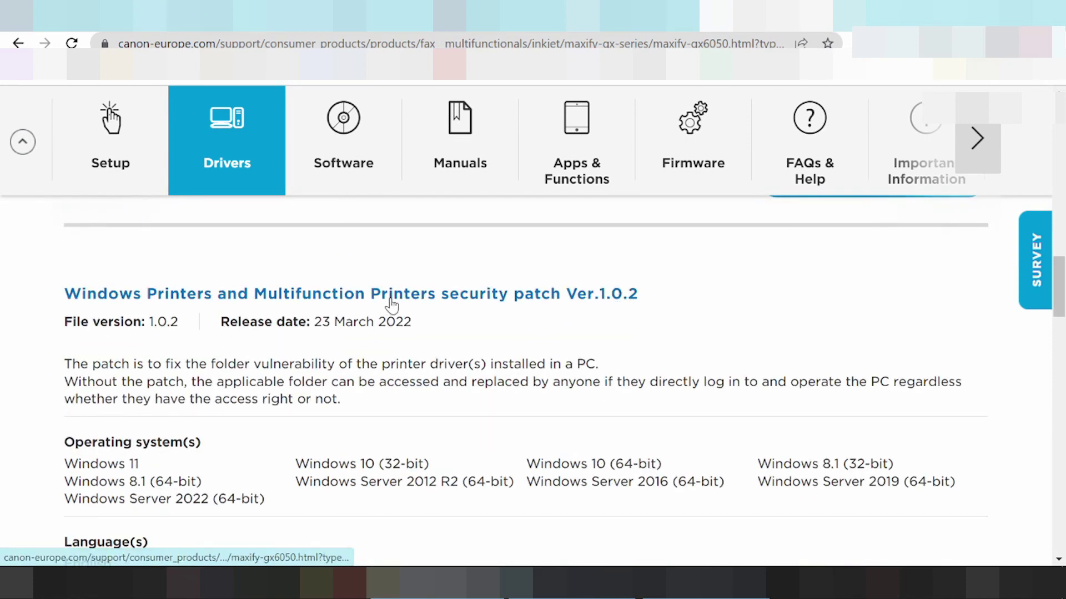
scroll(450, 305, down, 1)
scroll(454, 310, down, 5)
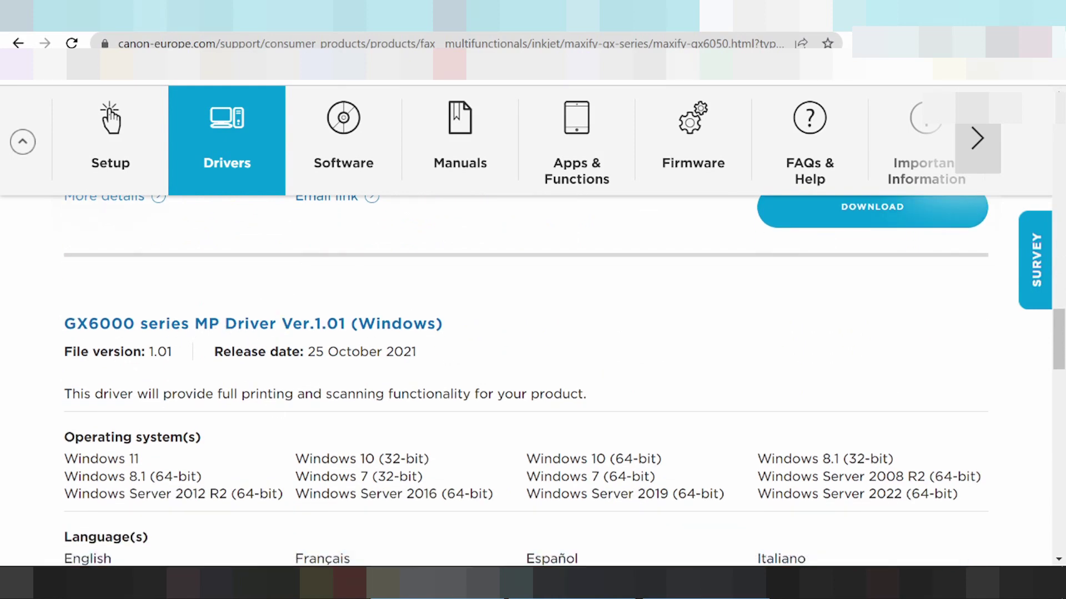
drag(242, 394, 383, 394)
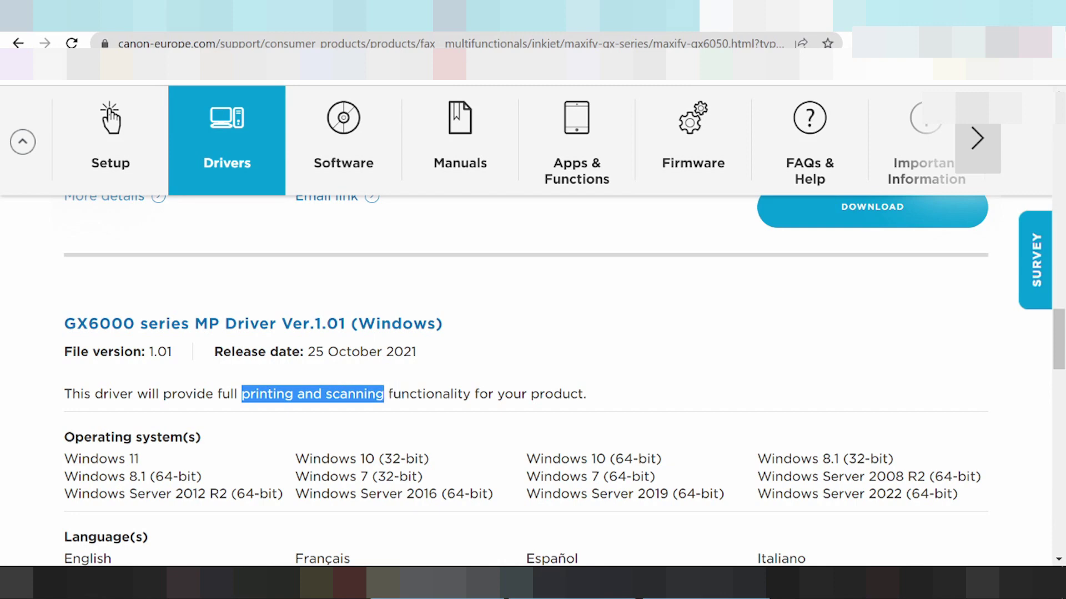
scroll(321, 307, down, 5)
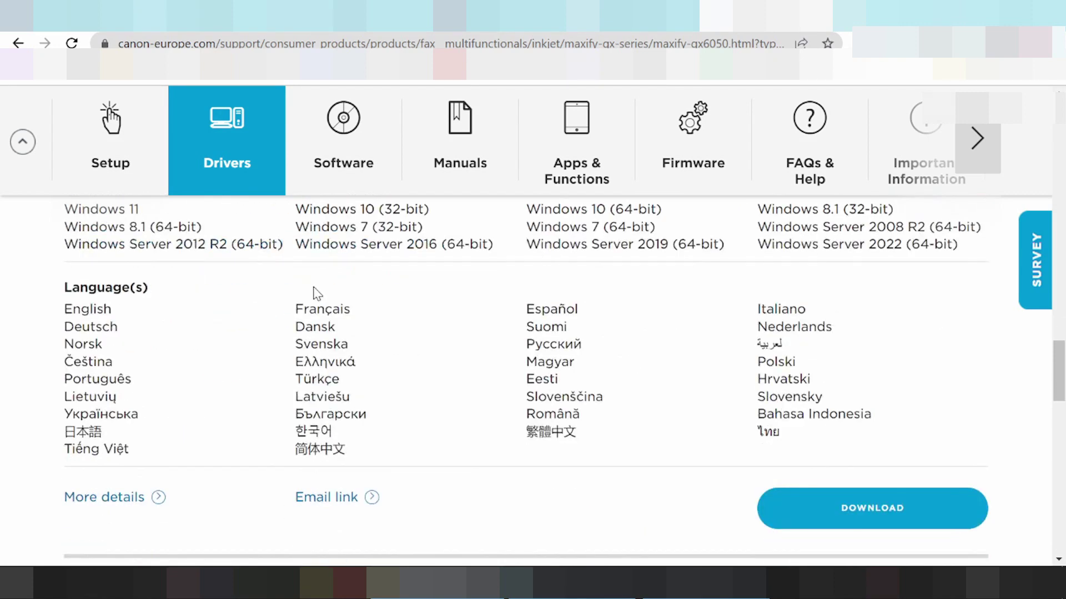
scroll(315, 294, up, 2)
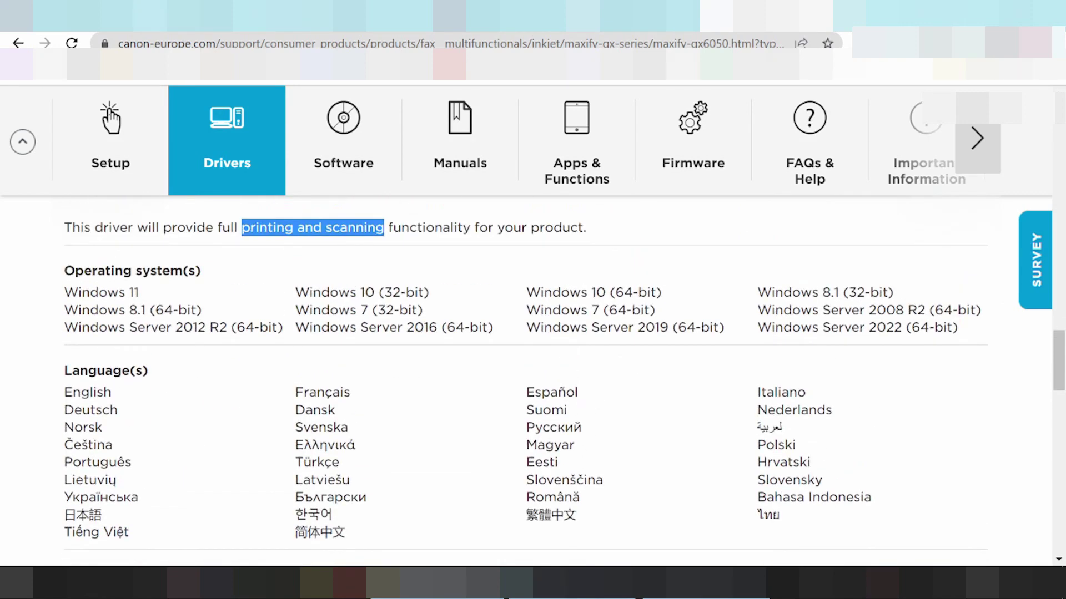
drag(73, 271, 158, 270)
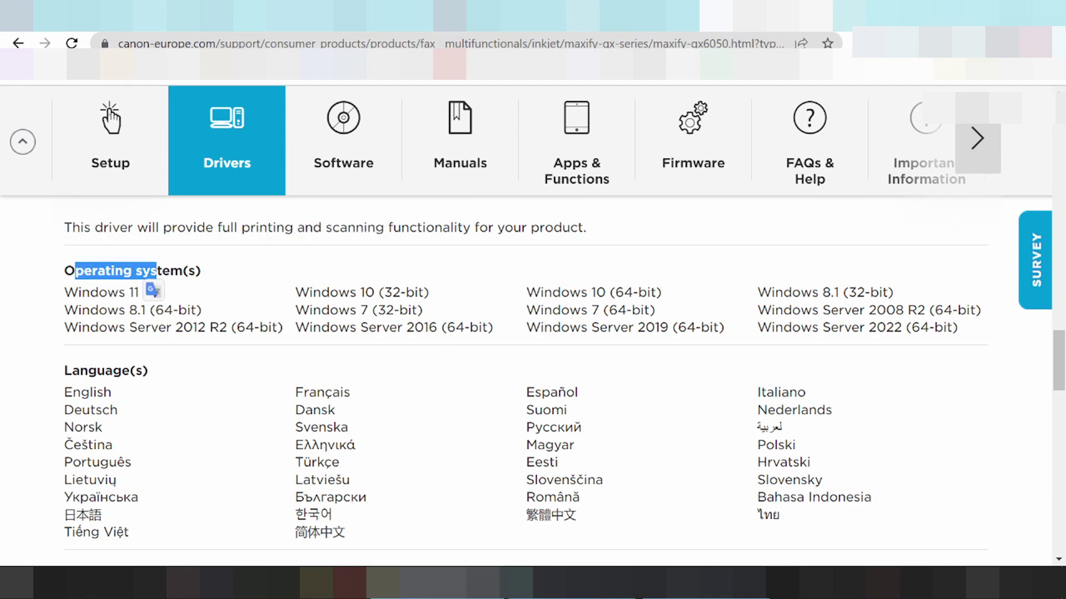
drag(118, 310, 146, 310)
scroll(240, 291, down, 5)
scroll(228, 285, down, 5)
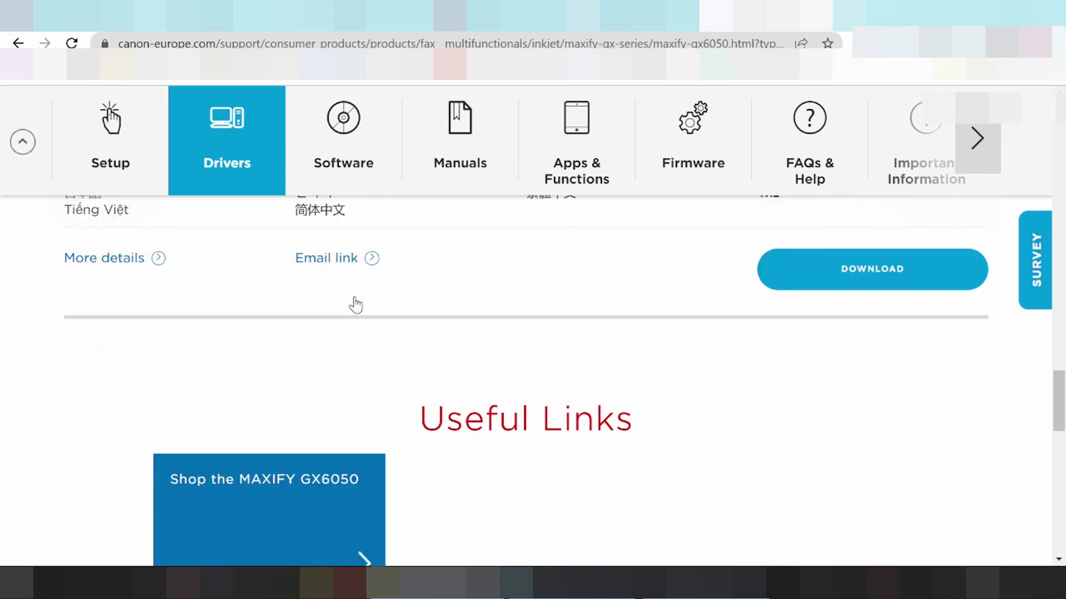
Open the detailed information for the GX6000 series Driver setup package (Windows), look through it, and return to the driver list.
scroll(450, 324, up, 10)
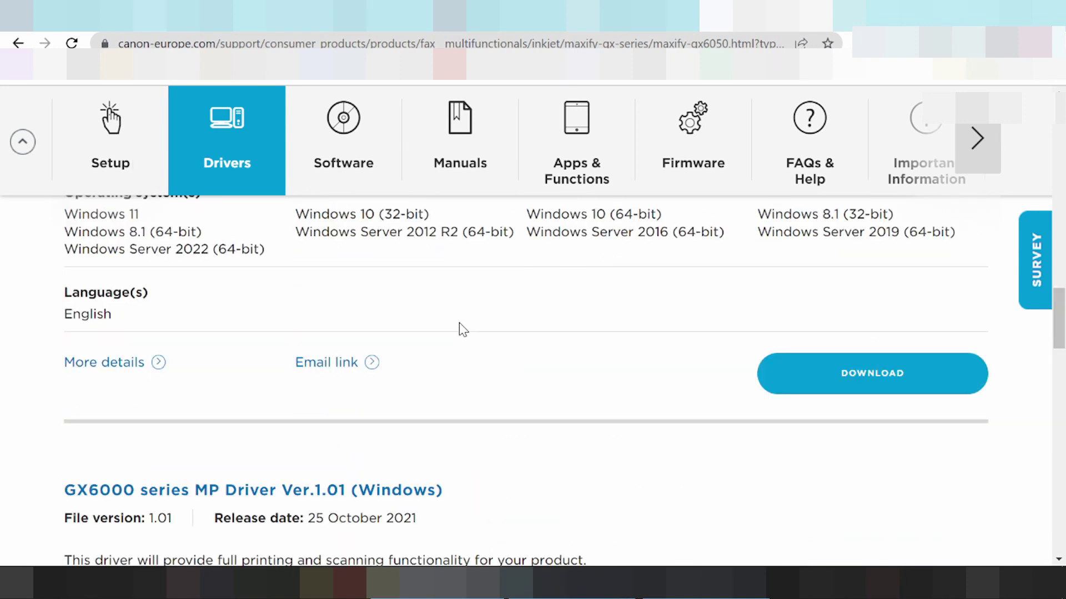
scroll(458, 314, up, 10)
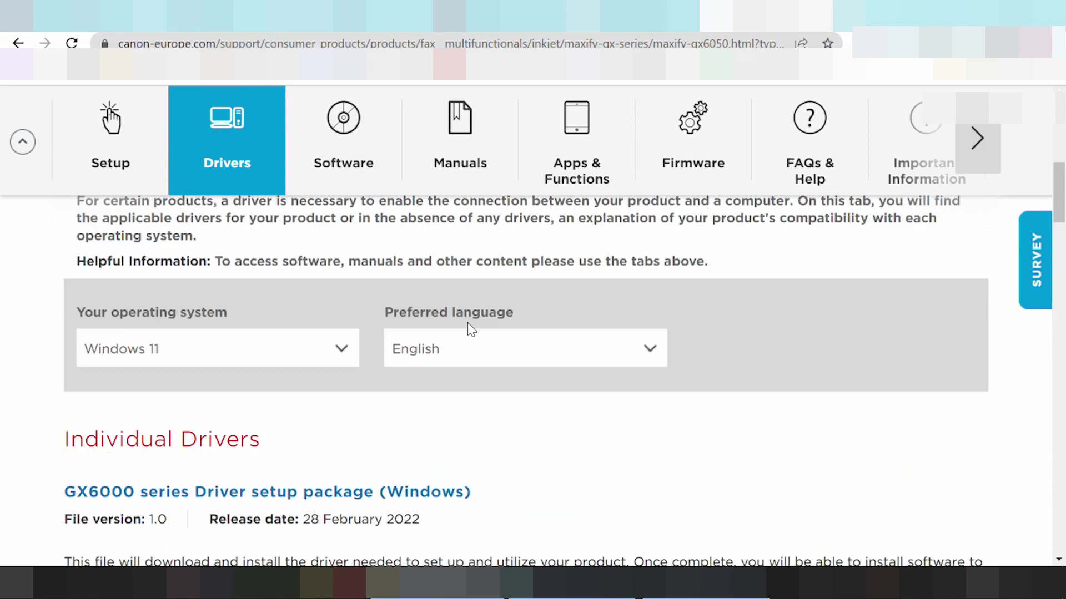
scroll(471, 325, down, 10)
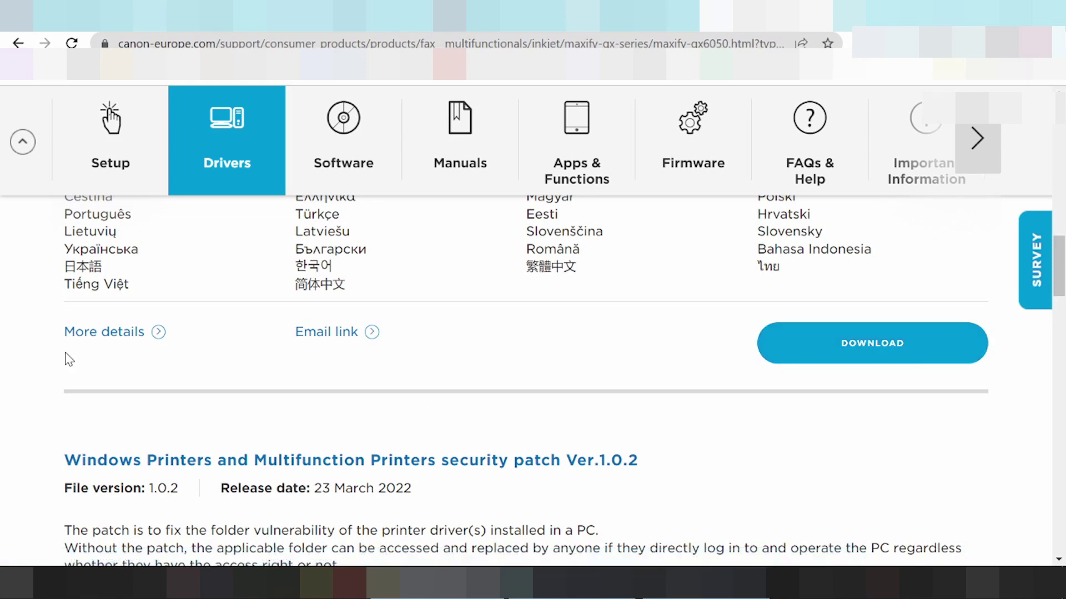
click(91, 333)
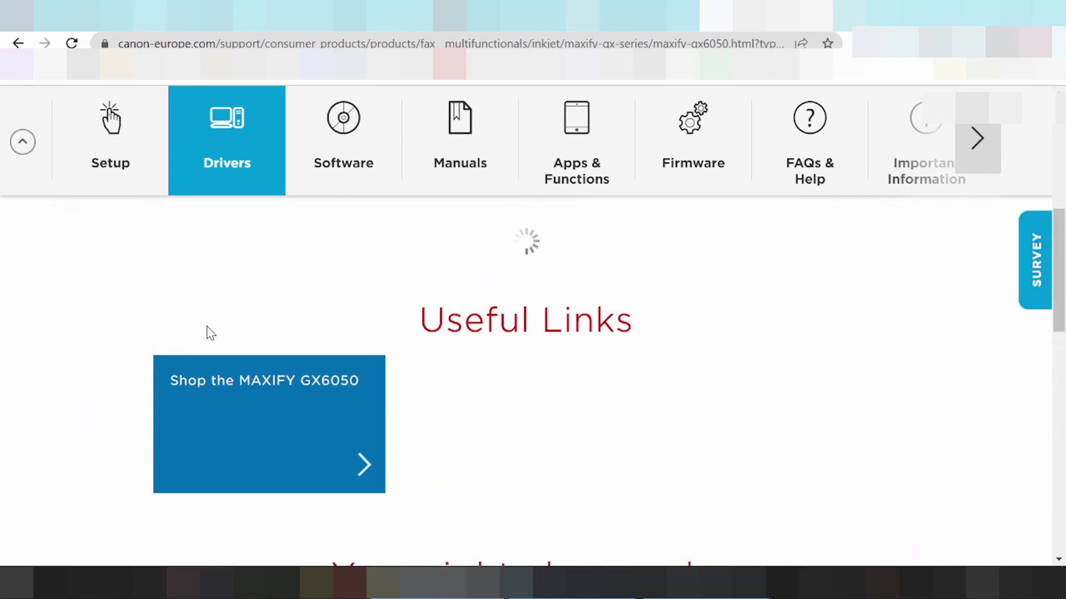
scroll(435, 297, down, 6)
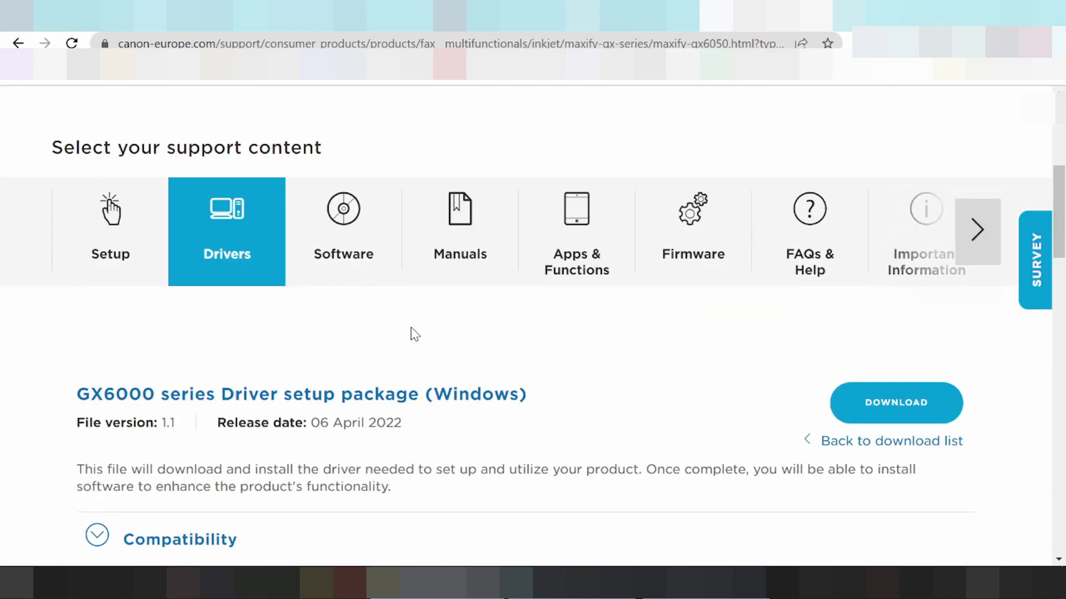
scroll(412, 329, down, 5)
scroll(411, 335, down, 3)
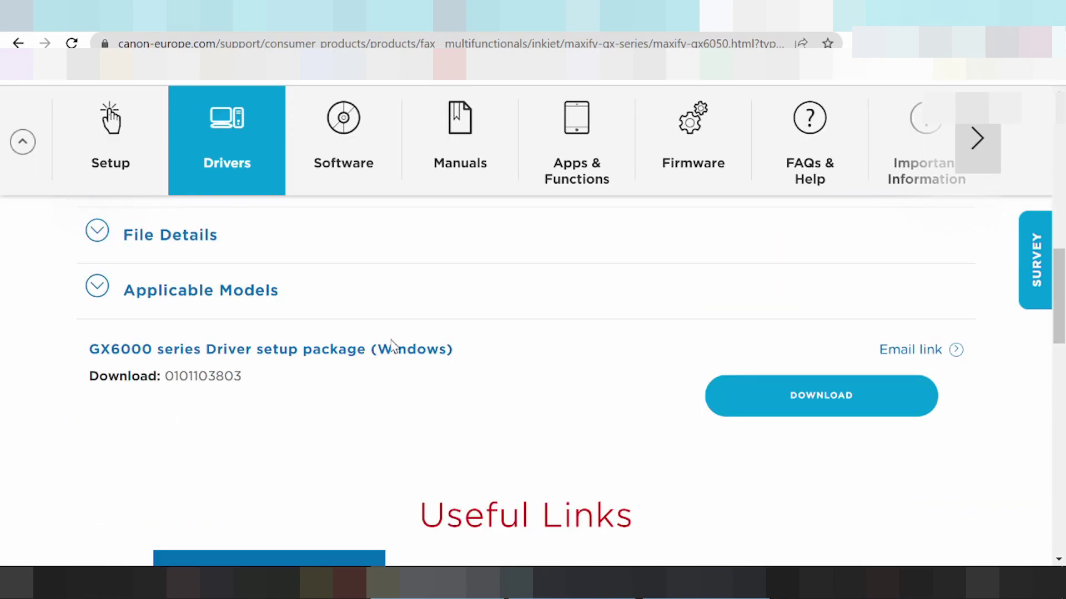
scroll(391, 344, down, 10)
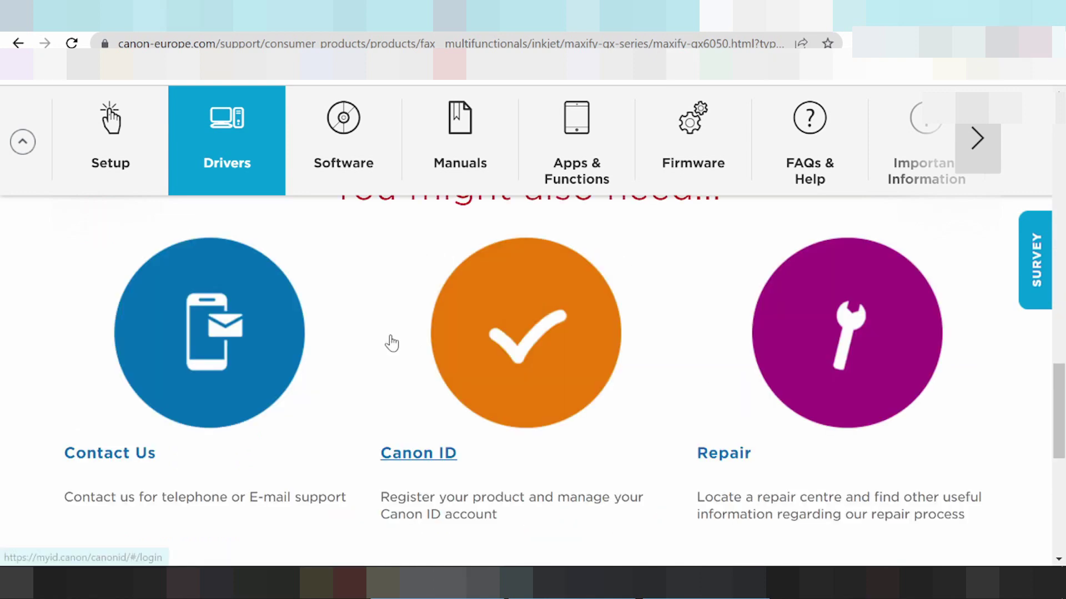
scroll(392, 344, up, 2)
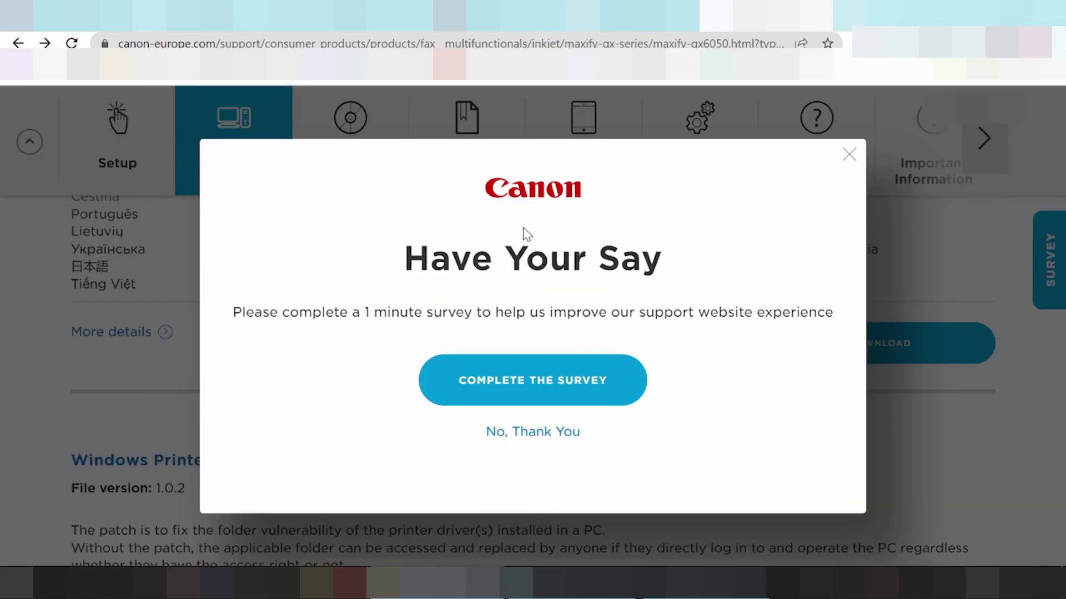
Decline the survey and download the GX6000 series Driver setup package (Windows), accepting the software license agreement.
click(519, 435)
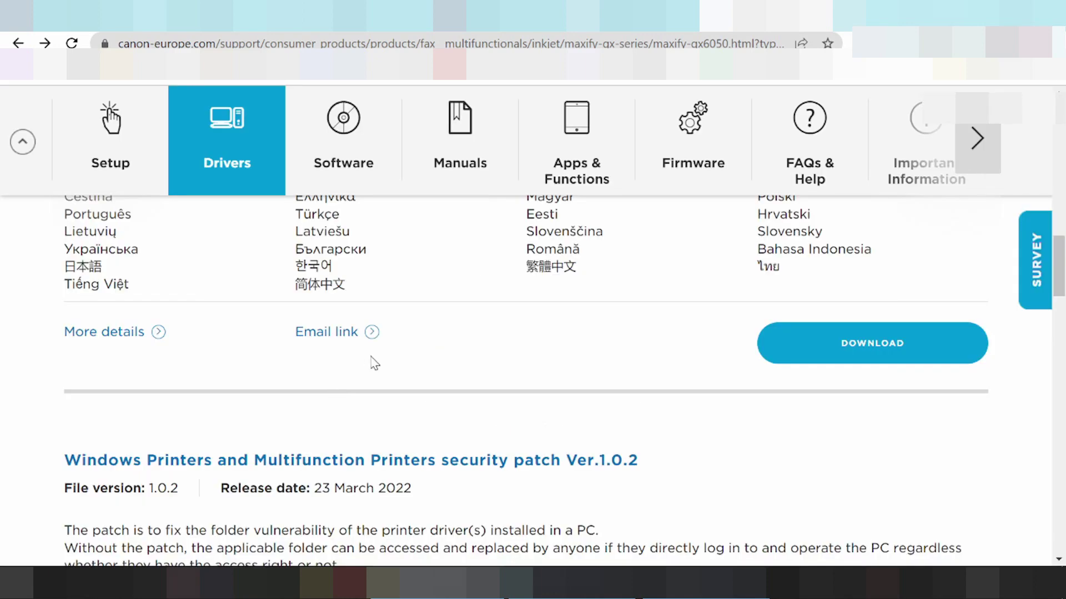
scroll(383, 358, up, 12)
scroll(494, 288, down, 10)
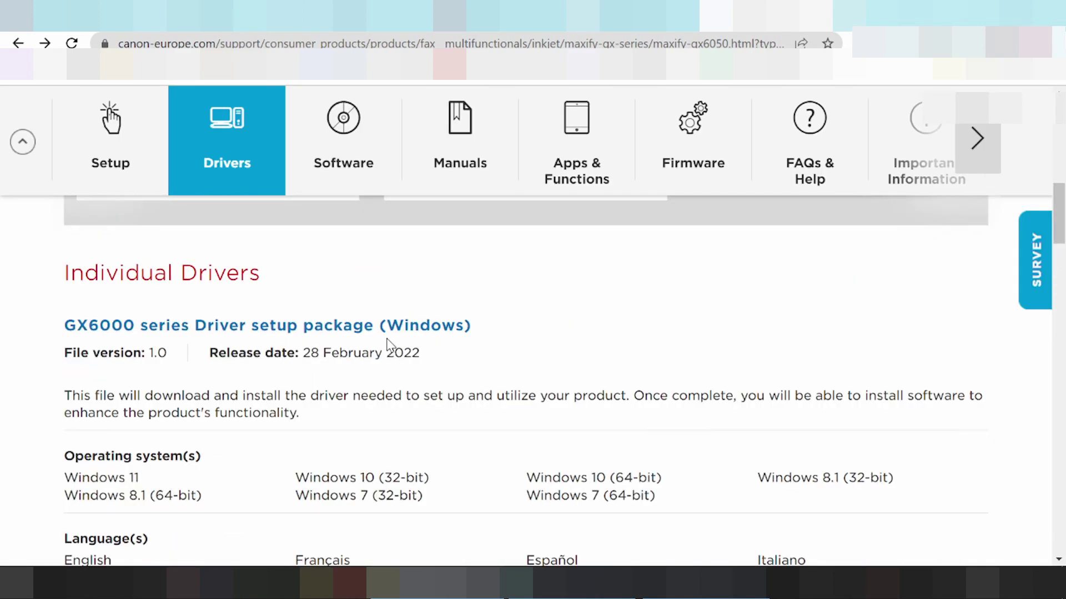
scroll(494, 288, down, 3)
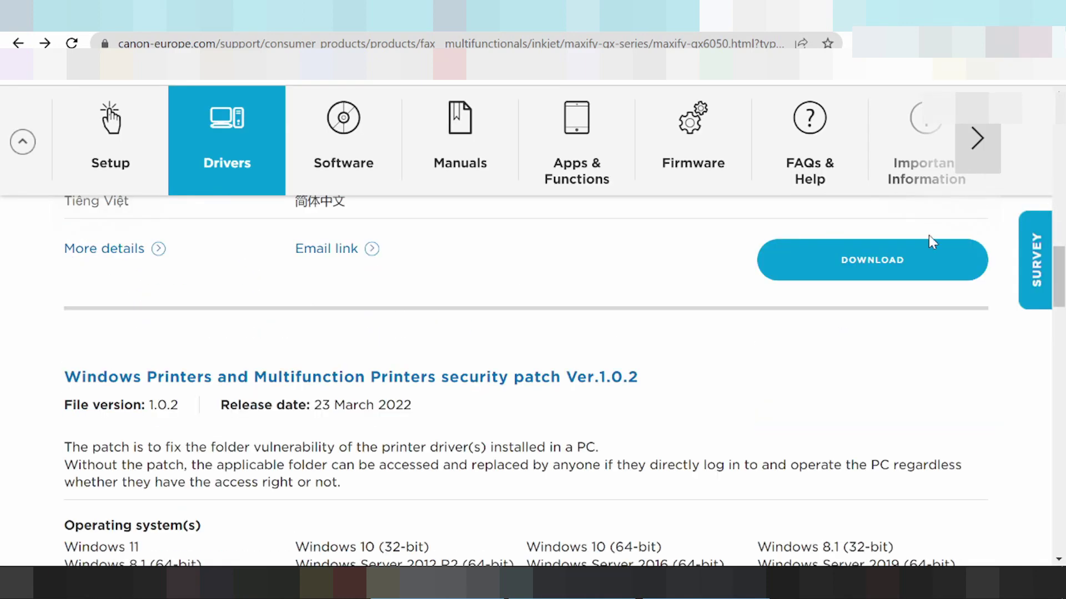
click(904, 264)
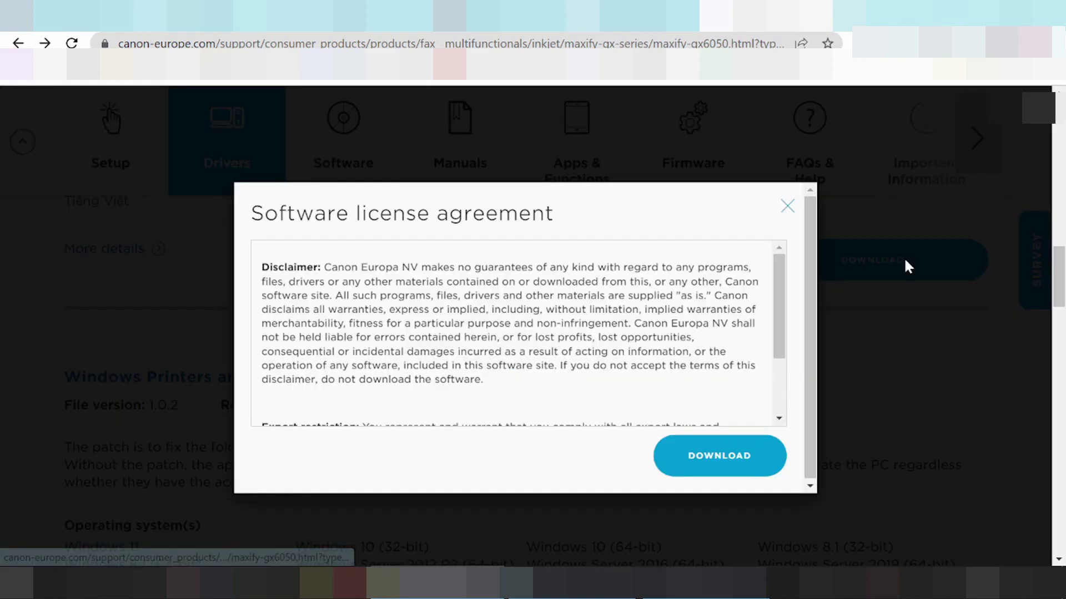
click(710, 464)
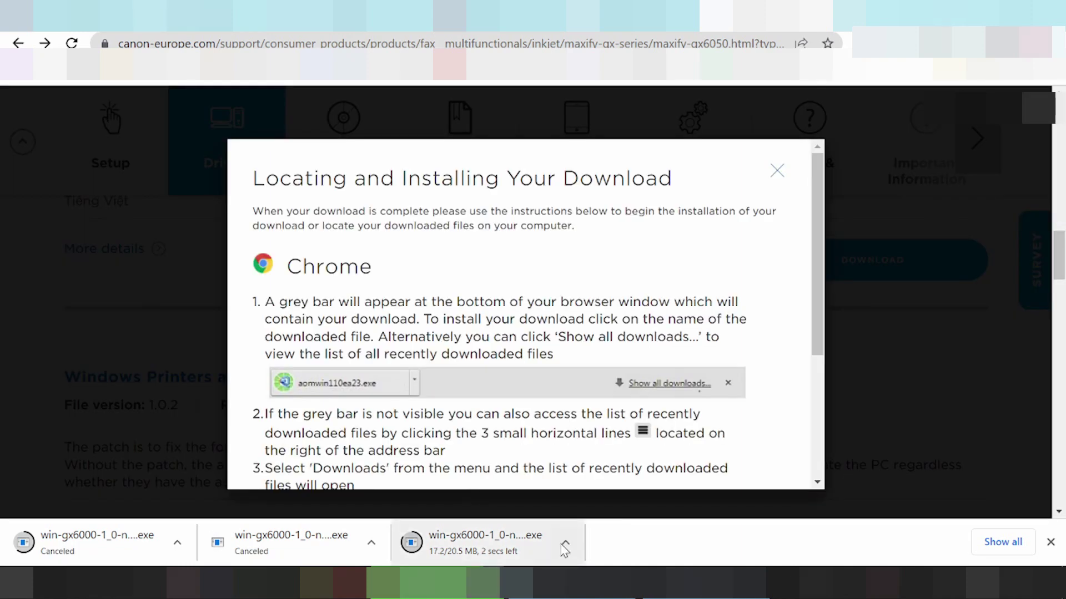
Check the available options for the win-gx6000 installer downloads and dismiss the instructions for locating and installing the download.
click(564, 545)
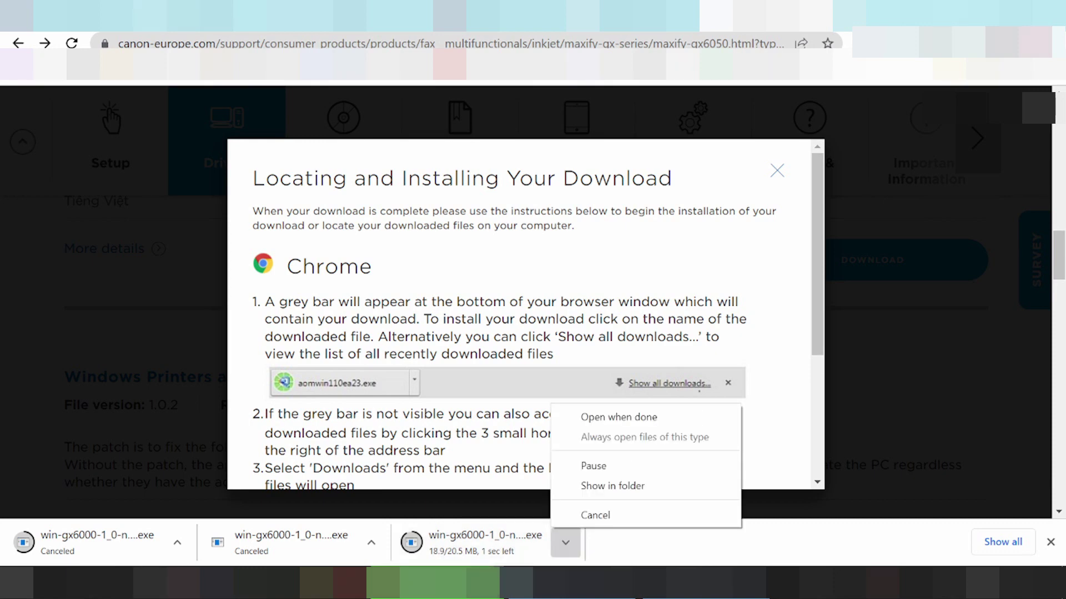
key(Escape)
key(Escape)
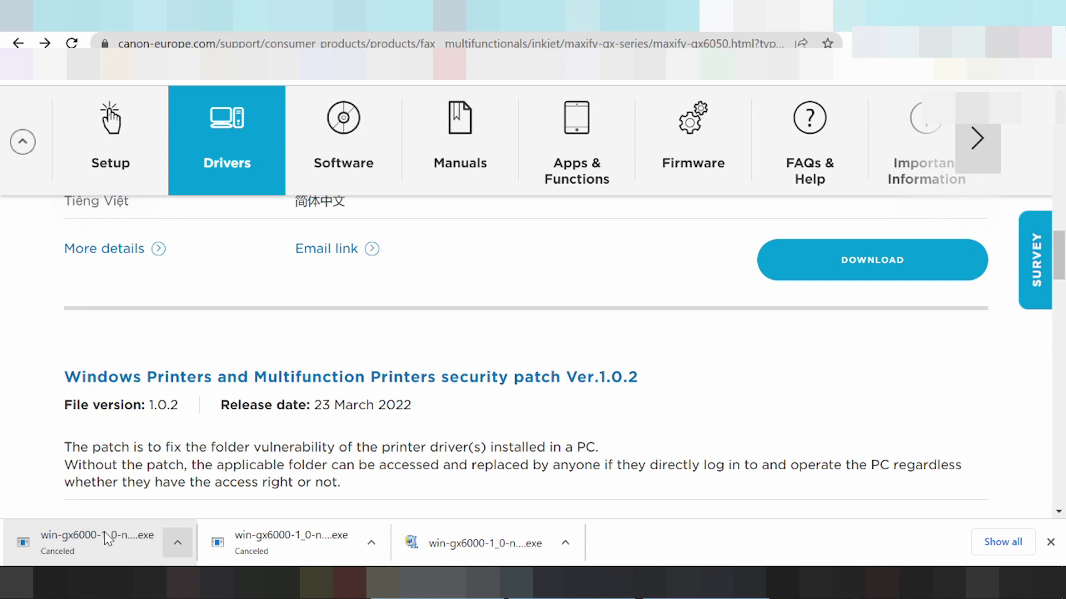
click(370, 544)
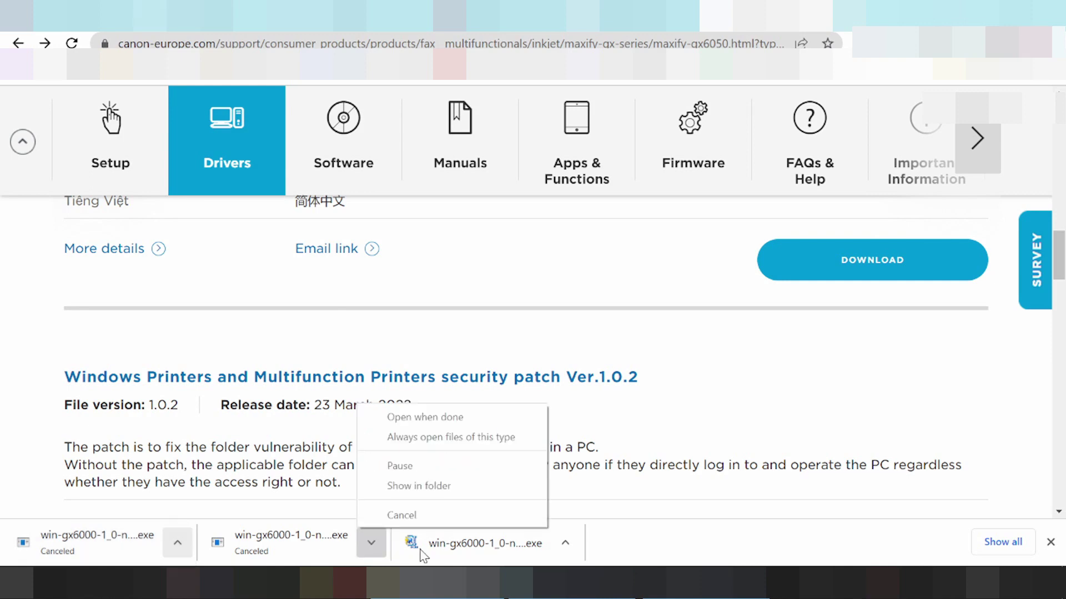
click(536, 551)
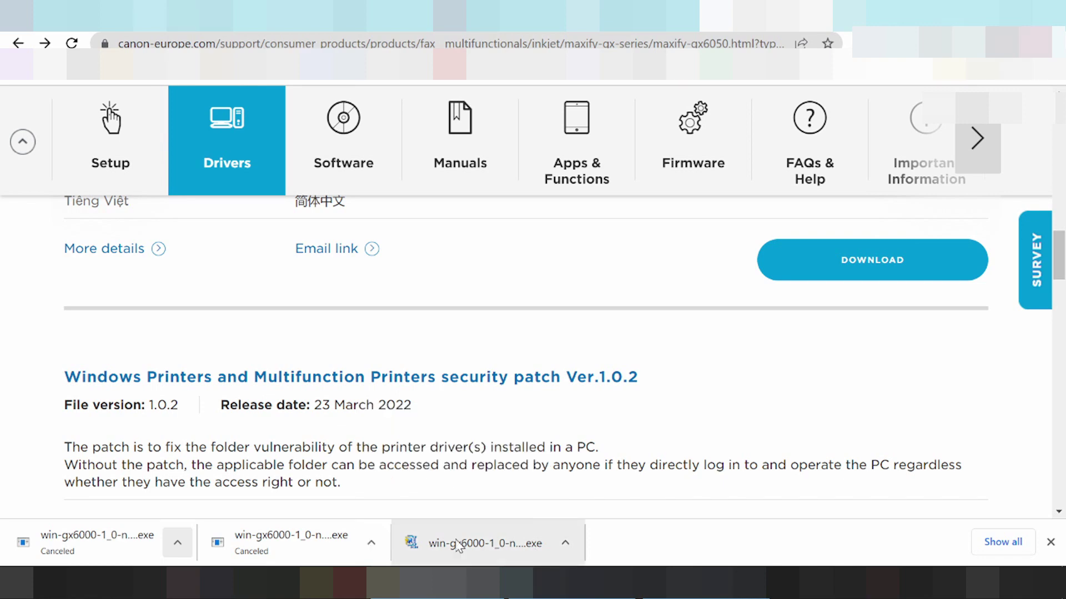